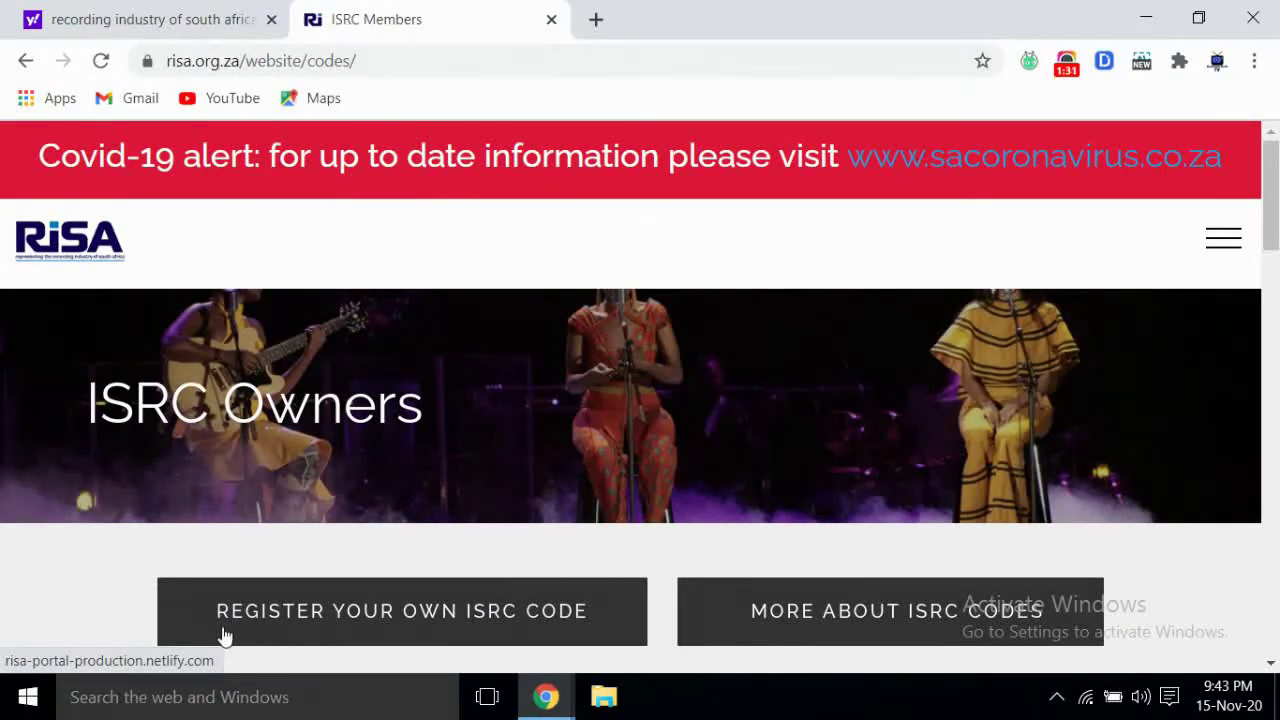
# - Open the portal for registering your own ISRC code and start the RiSA membership registration from the dashboard
pyautogui.click(534, 628)
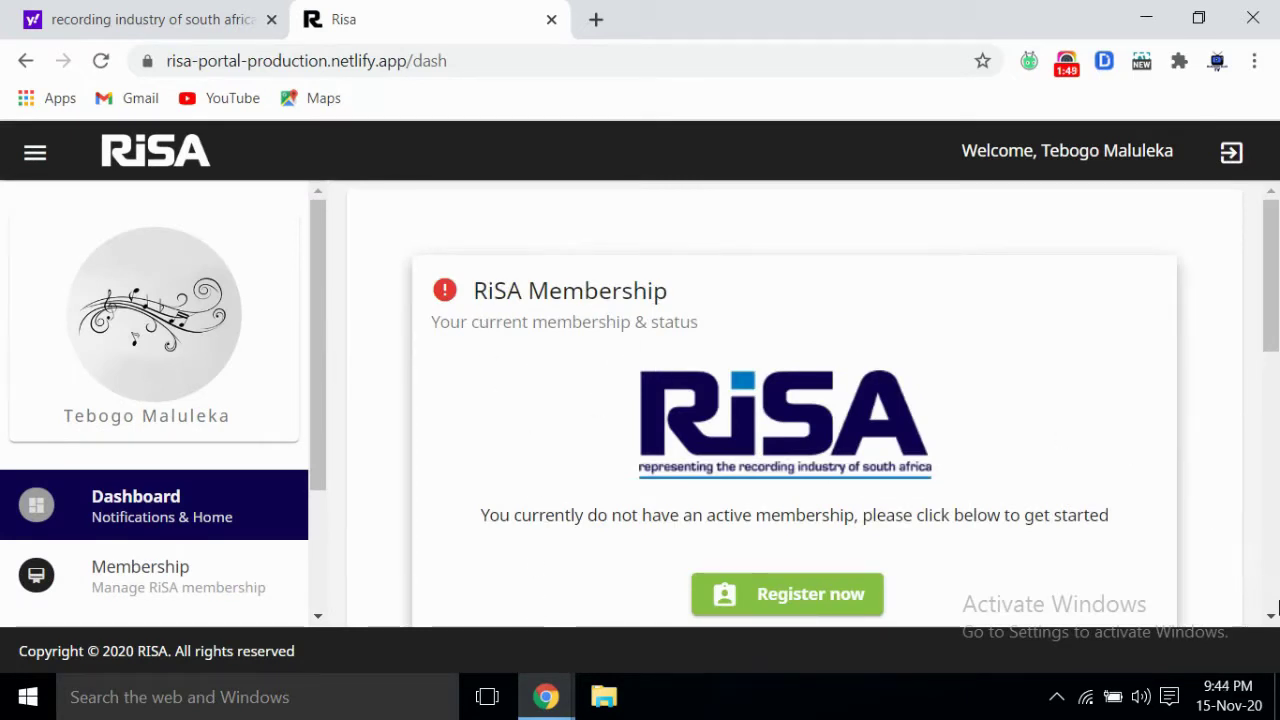
pyautogui.click(1271, 617)
pyautogui.doubleClick(1271, 619)
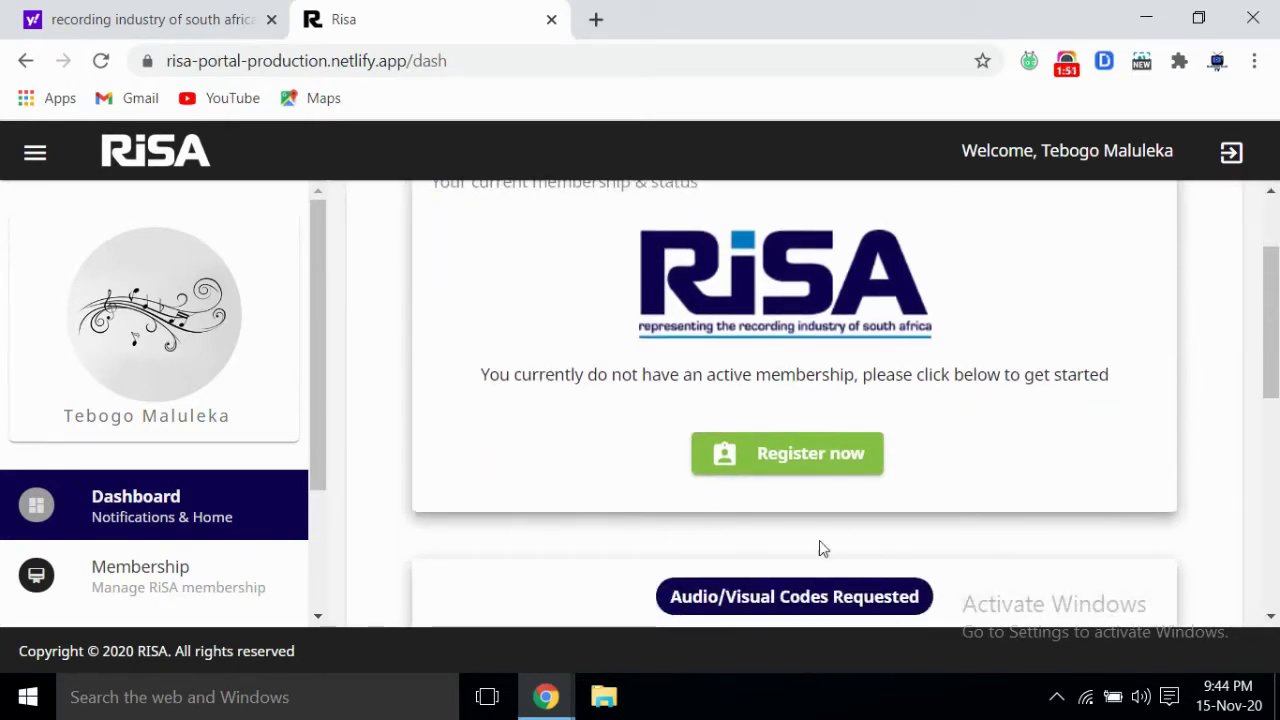
pyautogui.click(769, 456)
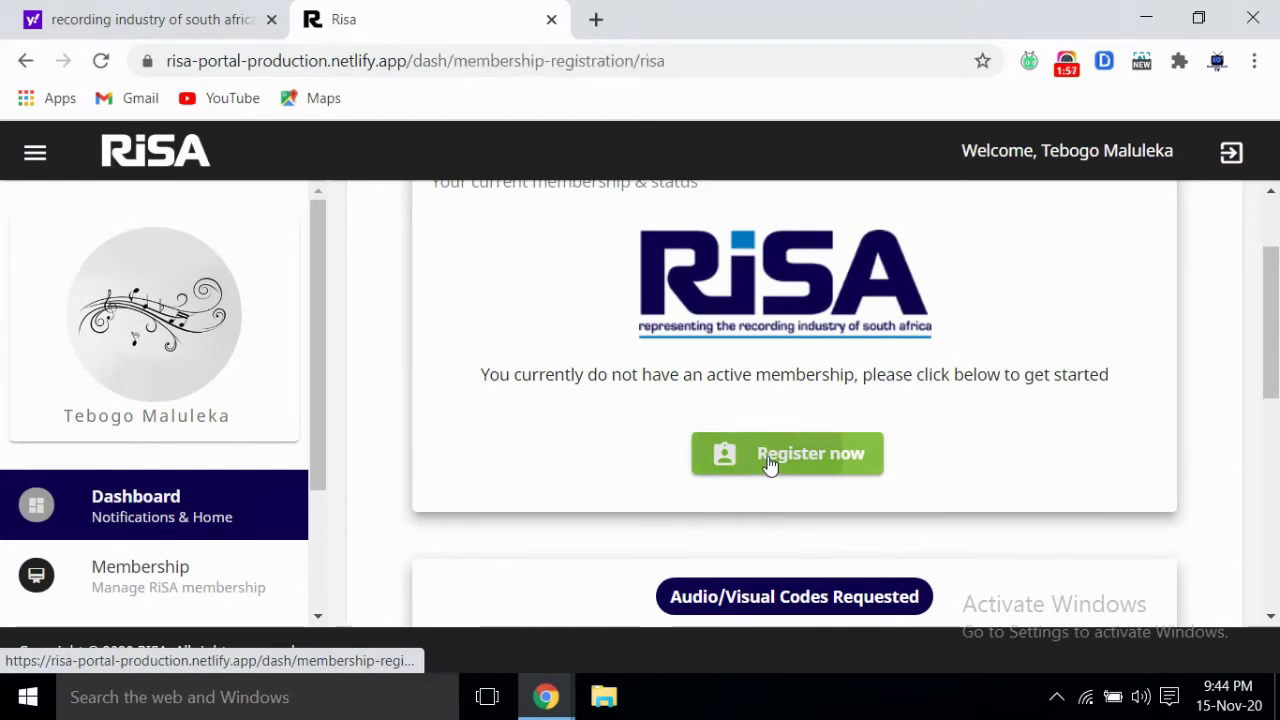
# - Read through the Become a member information on the RiSA membership registration page
pyautogui.scroll(2, 1277, 335)
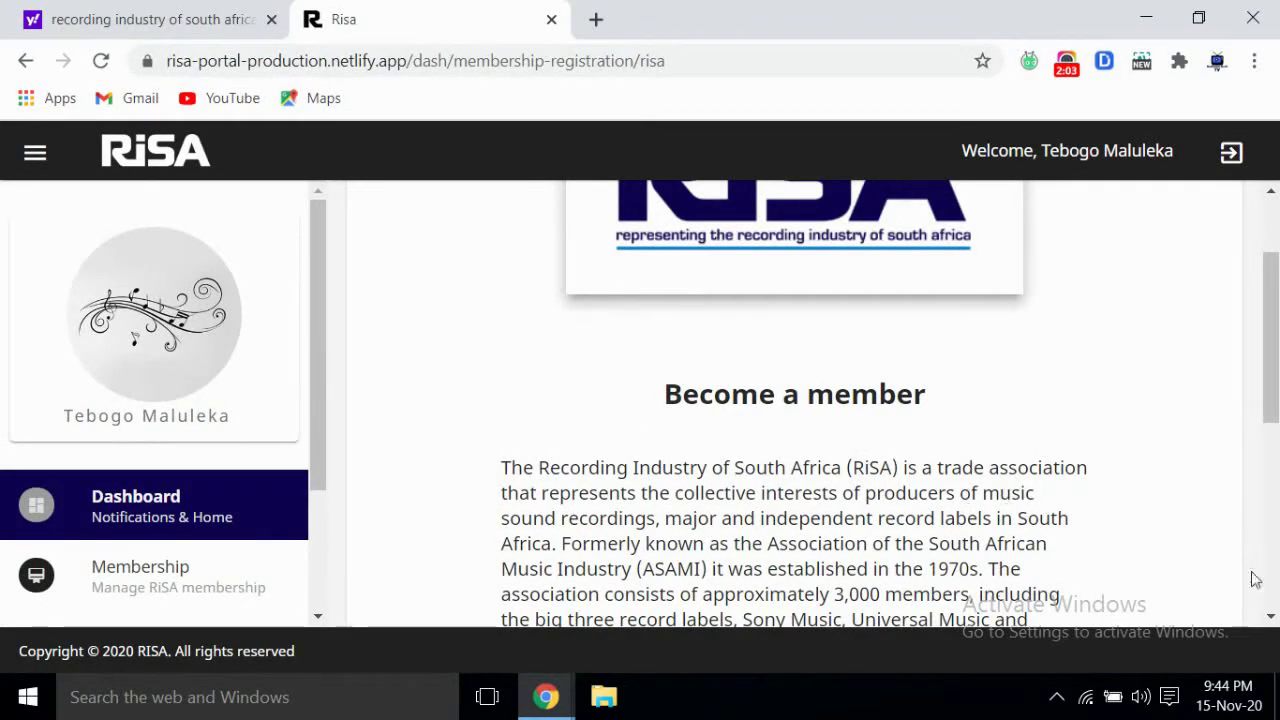
pyautogui.click(1271, 620)
pyautogui.click(1271, 620)
pyautogui.click(1271, 620)
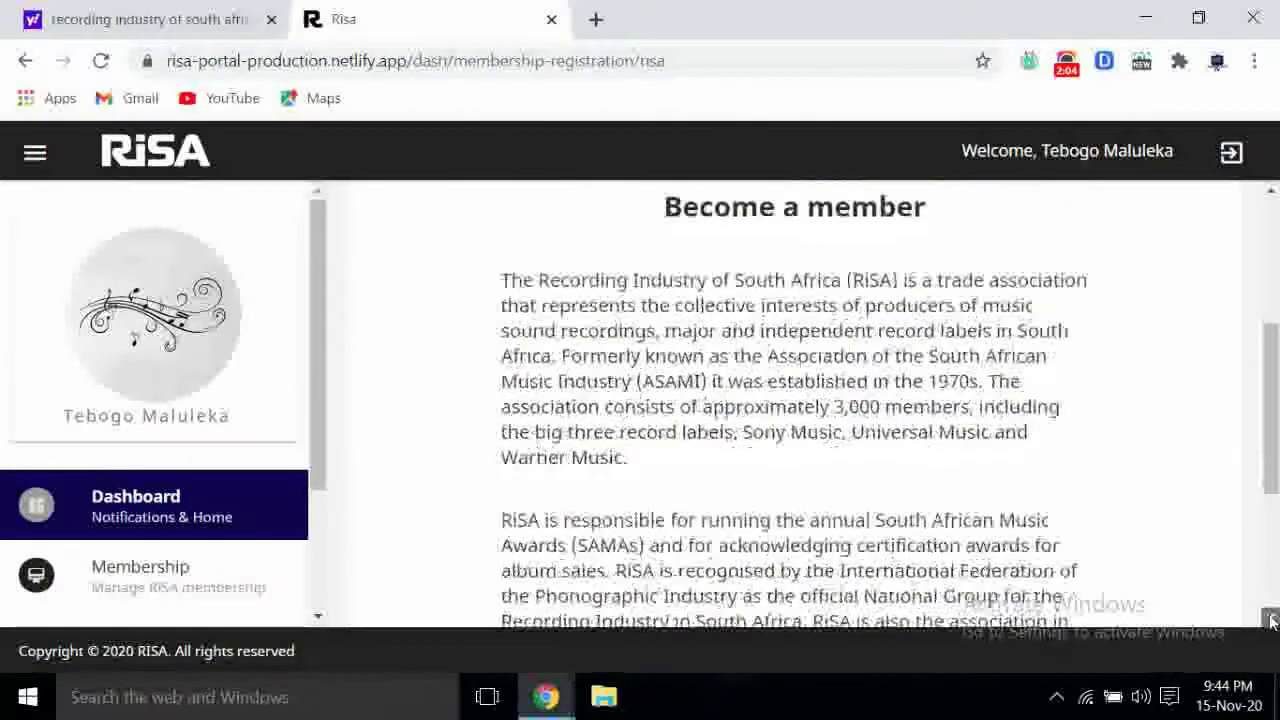
pyautogui.click(1271, 620)
pyautogui.click(1271, 620)
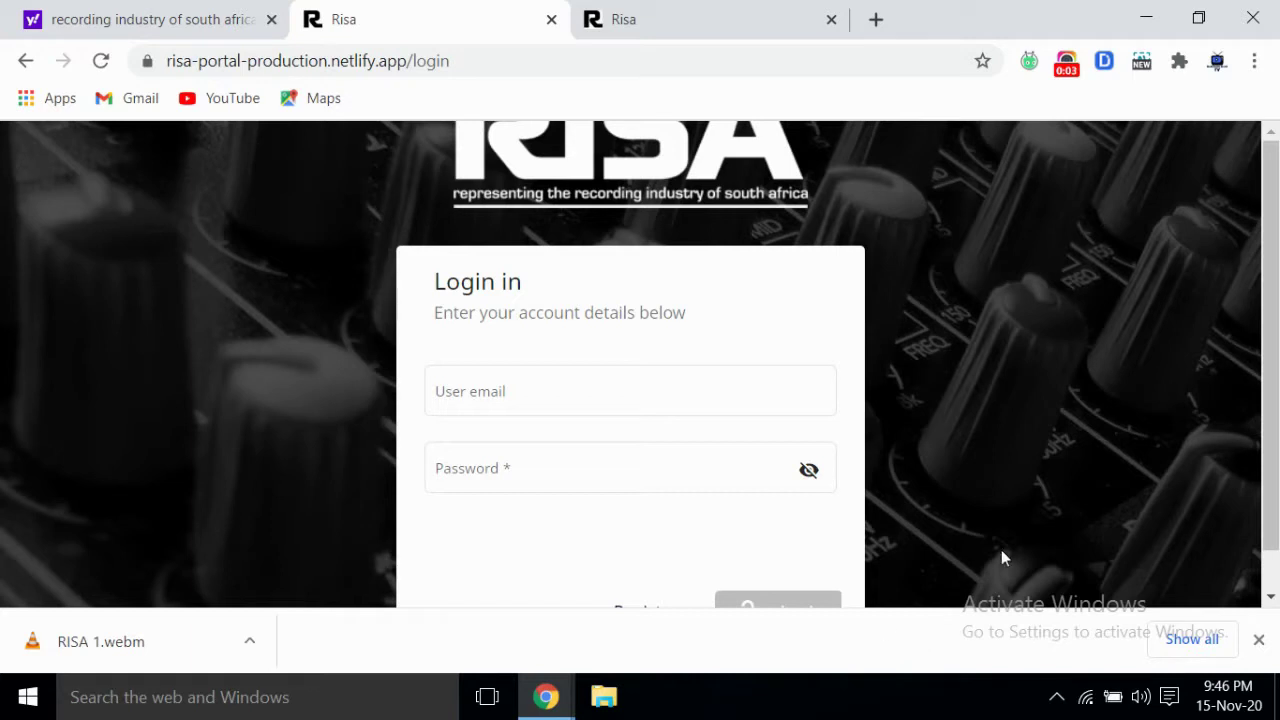
# - Open the new account registration form from the login page and review the fields it requires
pyautogui.click(1271, 595)
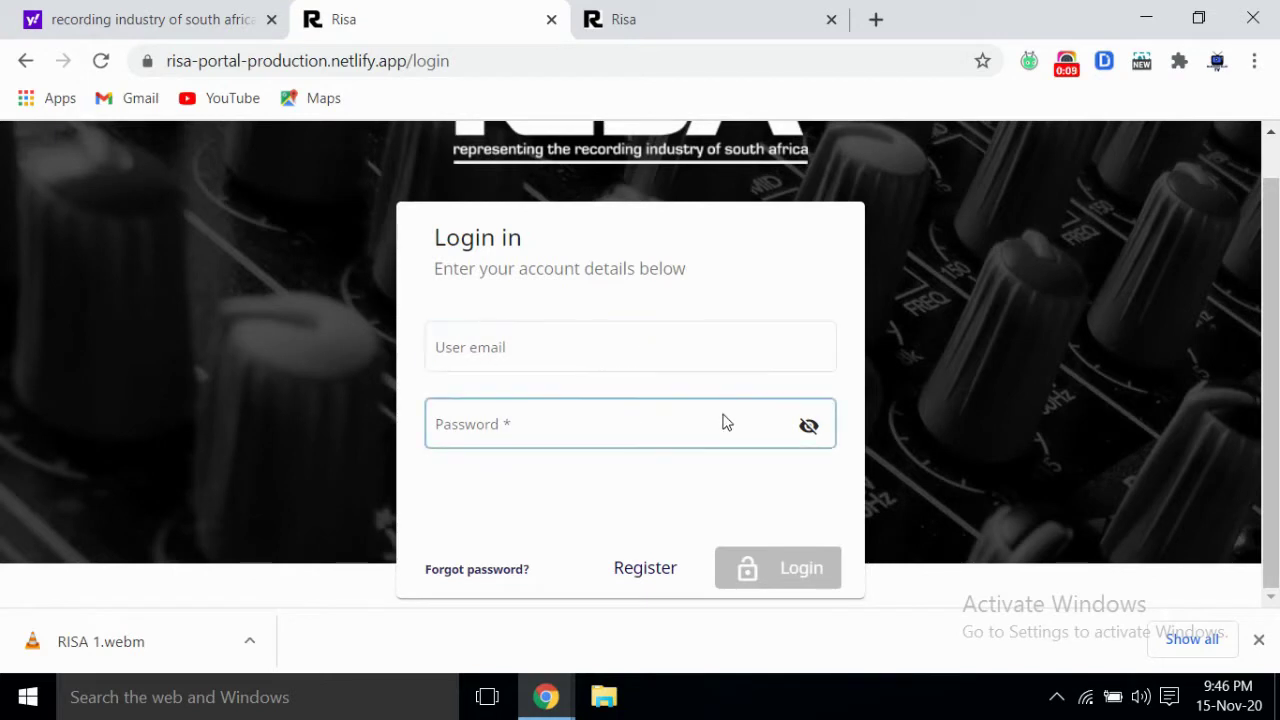
pyautogui.click(640, 568)
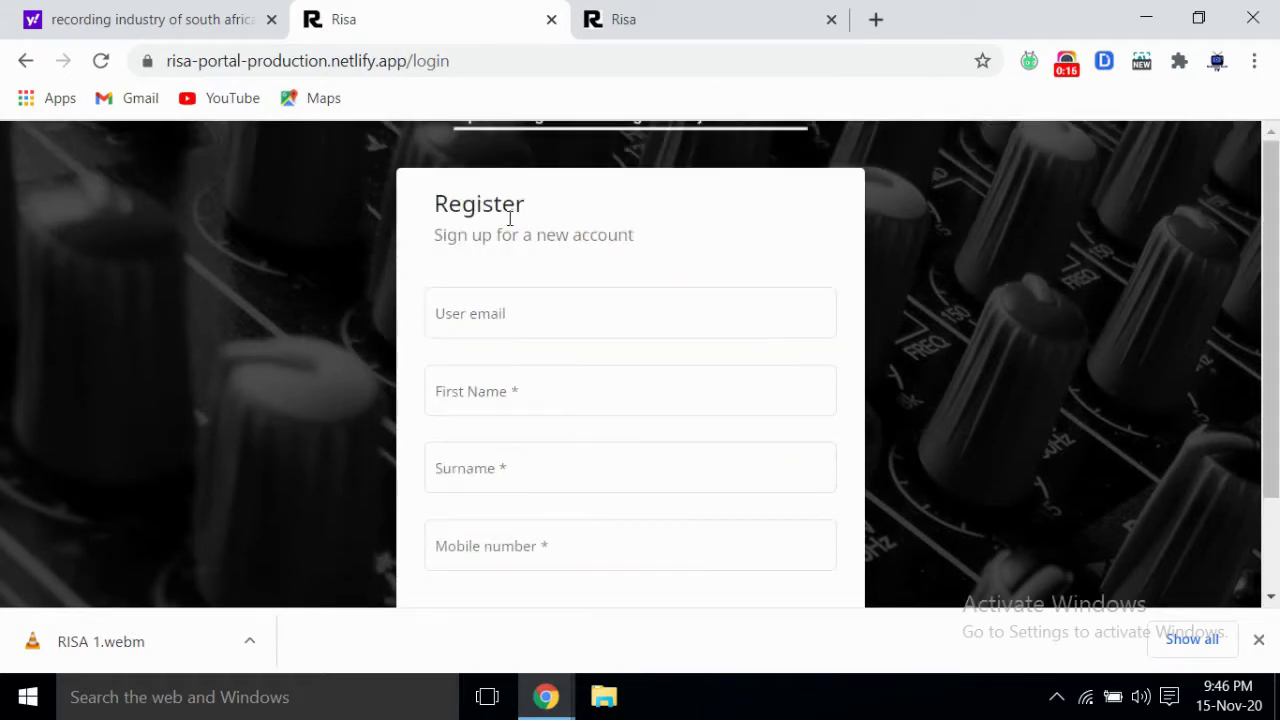
pyautogui.click(471, 314)
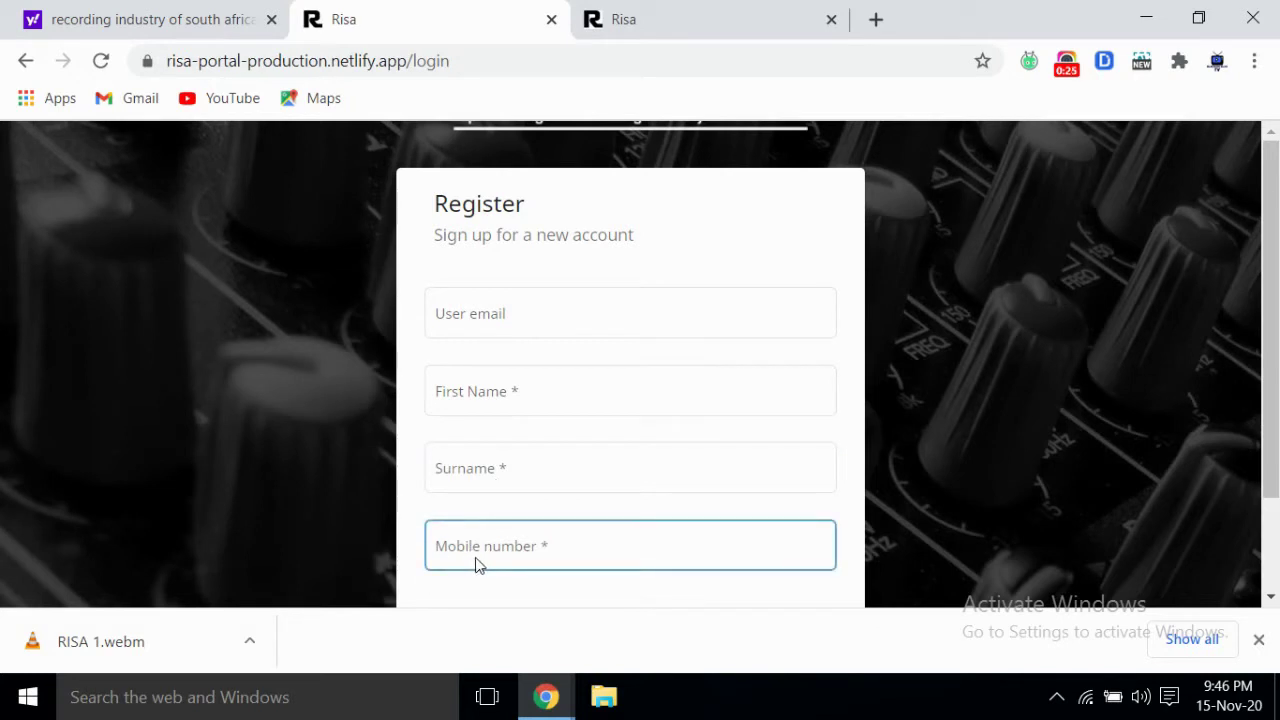
pyautogui.click(1271, 597)
pyautogui.click(1271, 597)
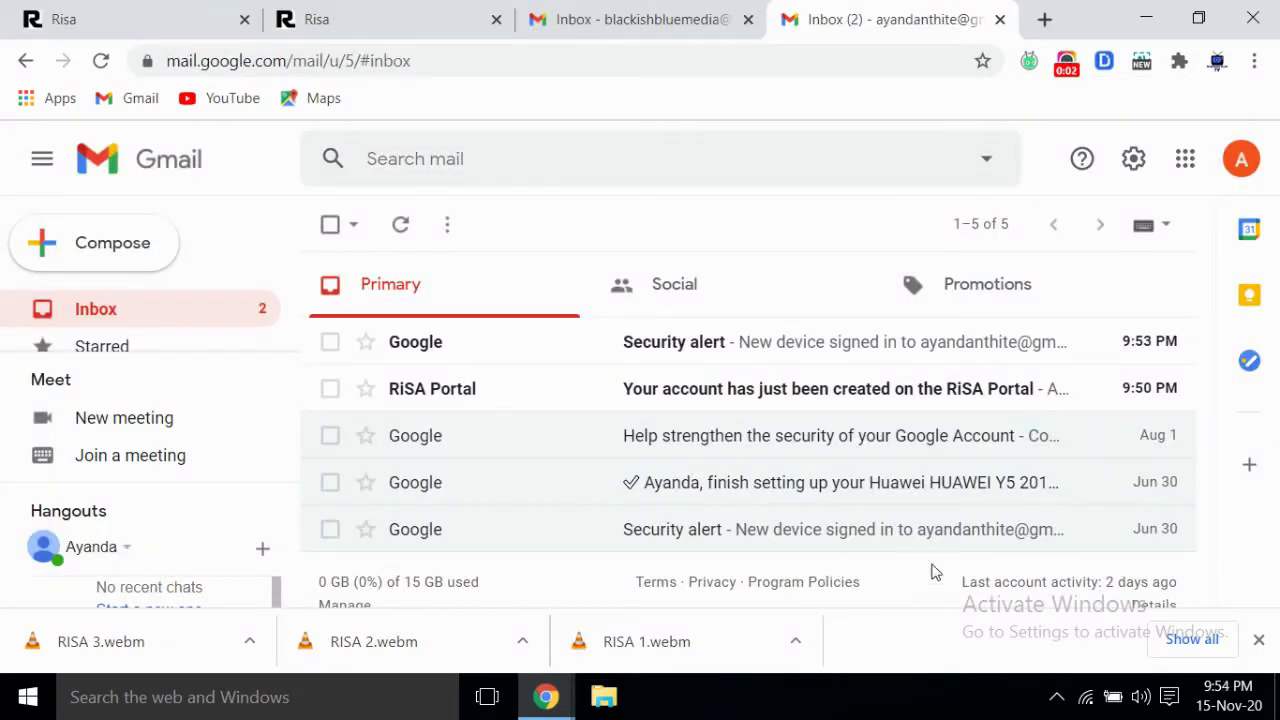
# - Open the RiSA Portal account creation email and follow its password reset link
pyautogui.moveTo(933, 545)
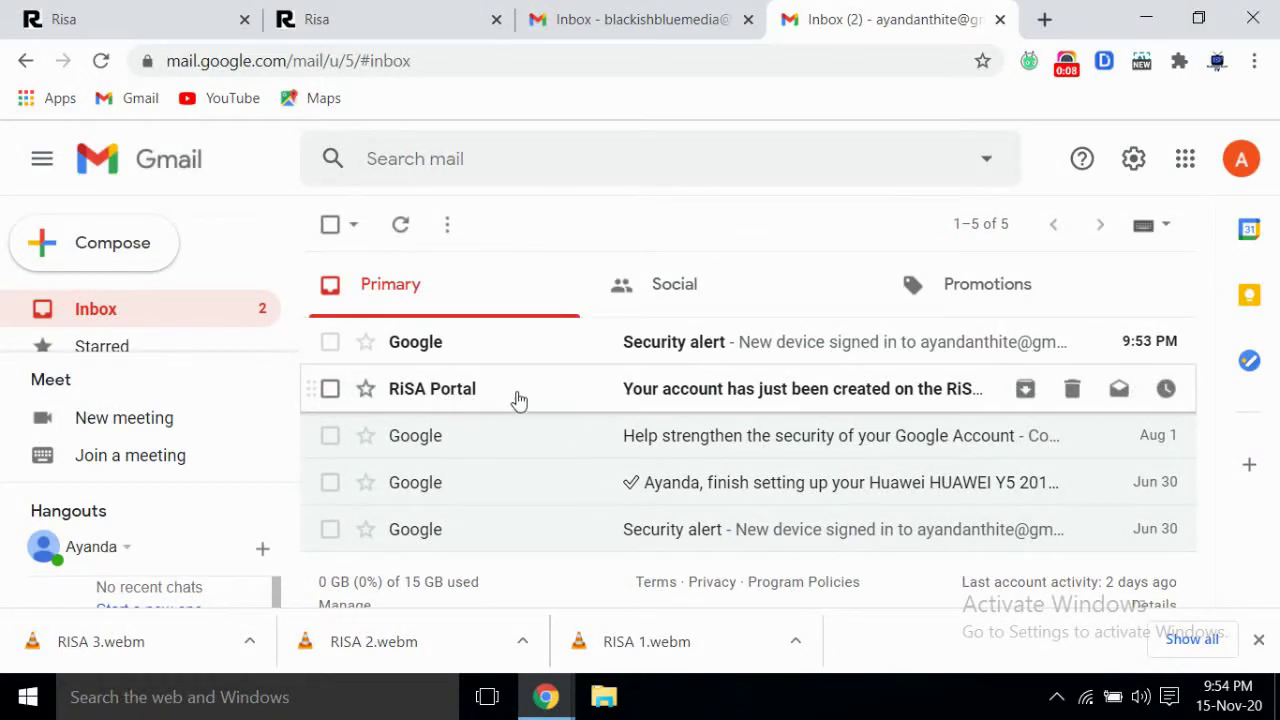
pyautogui.click(617, 392)
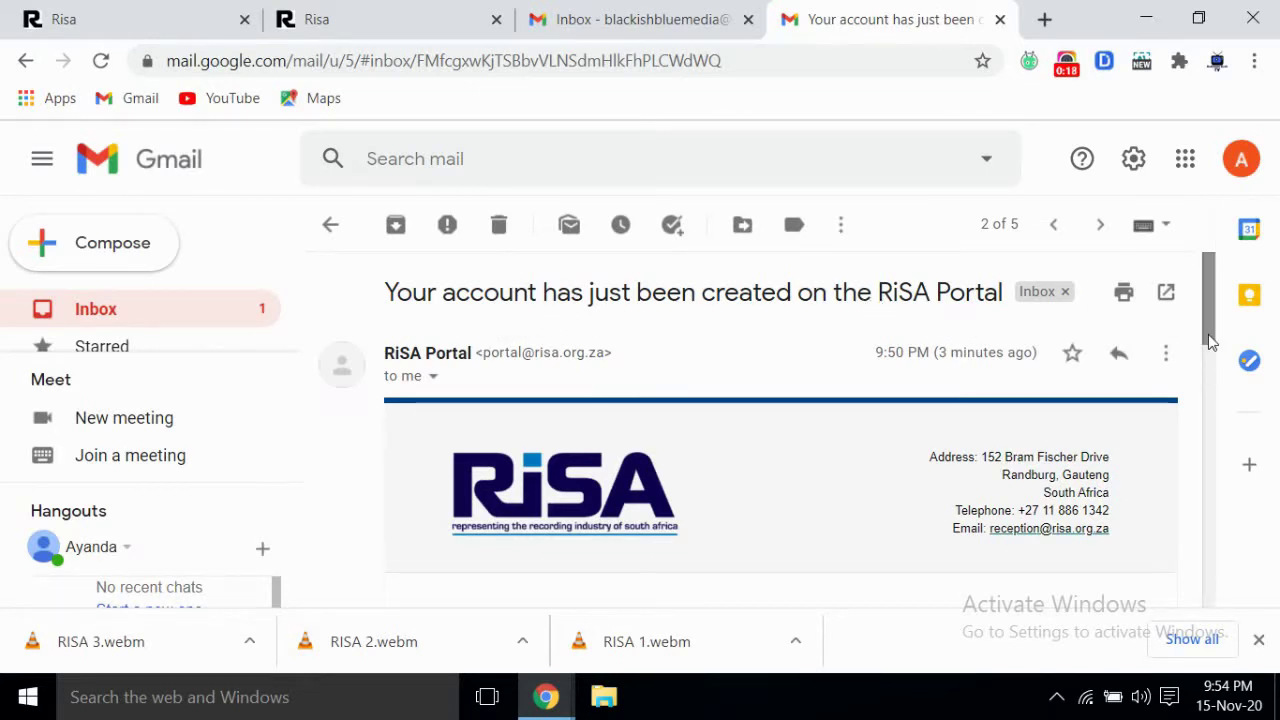
pyautogui.moveTo(1210, 340); pyautogui.dragTo(1231, 474)
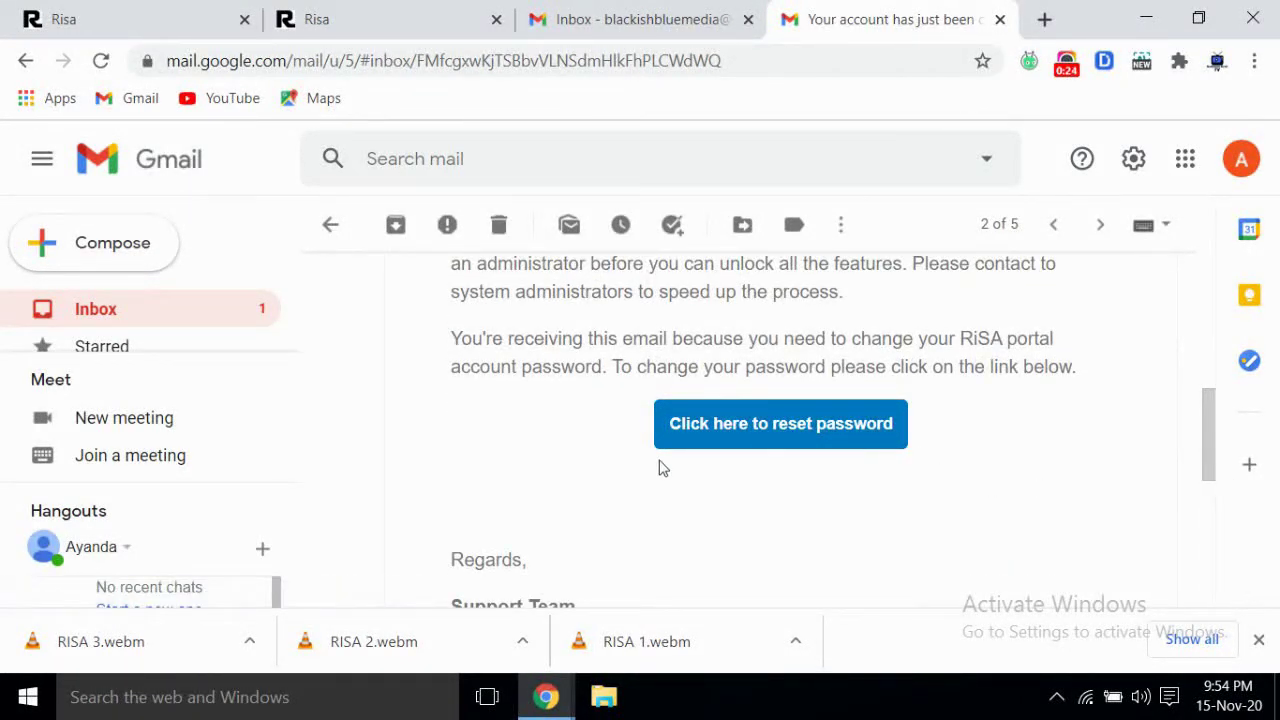
pyautogui.click(775, 430)
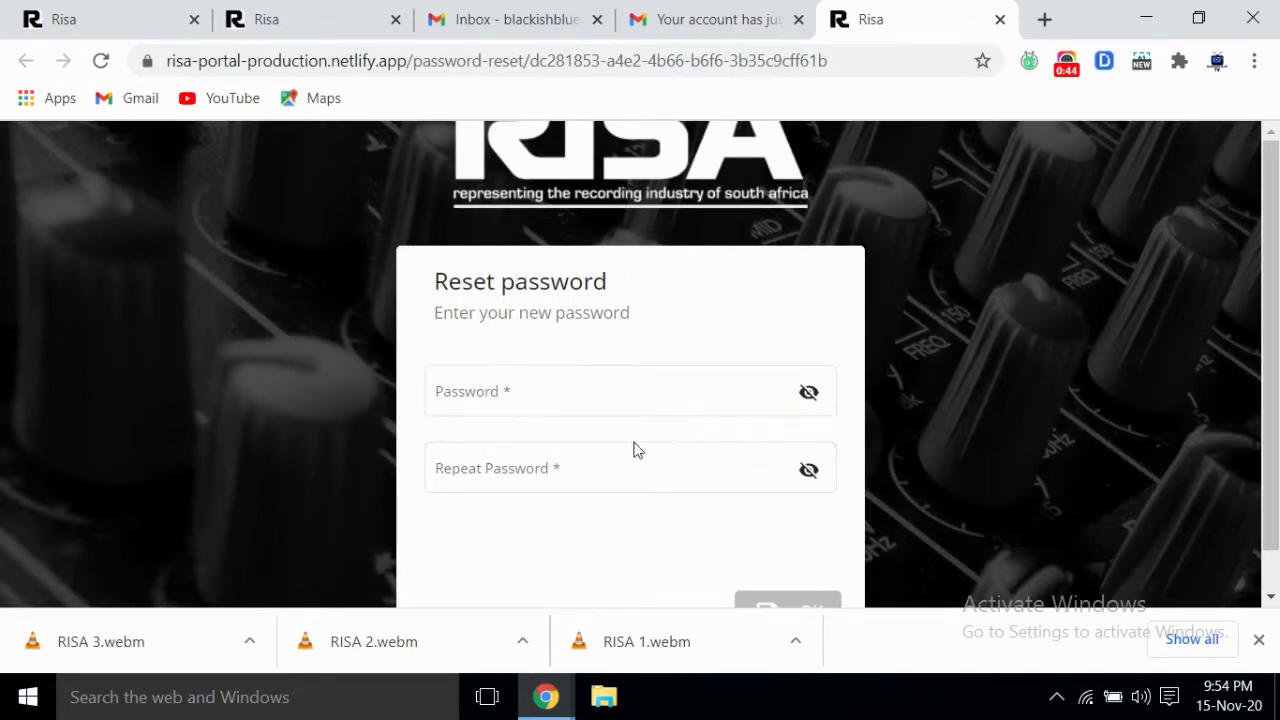
# - Examine the Password and Repeat Password fields on the reset password form
pyautogui.click(510, 376)
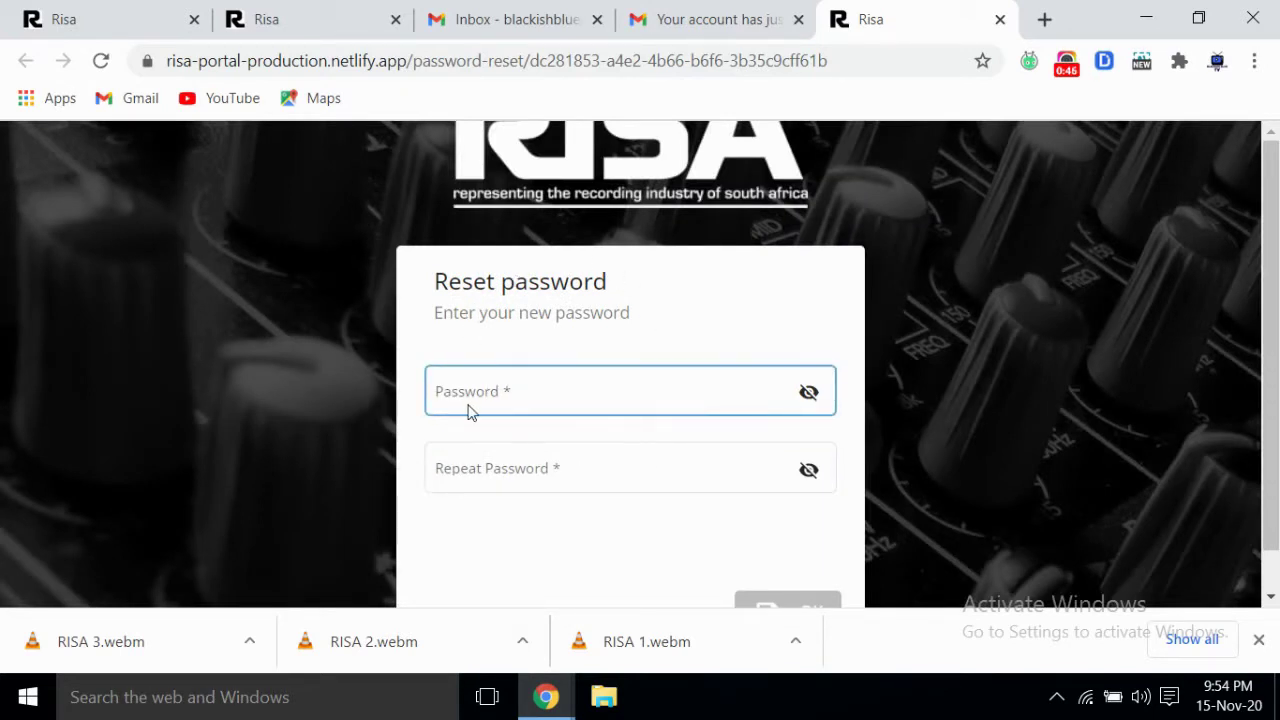
pyautogui.click(551, 466)
pyautogui.click(430, 437)
pyautogui.click(510, 389)
pyautogui.click(580, 488)
pyautogui.click(890, 490)
pyautogui.click(1271, 599)
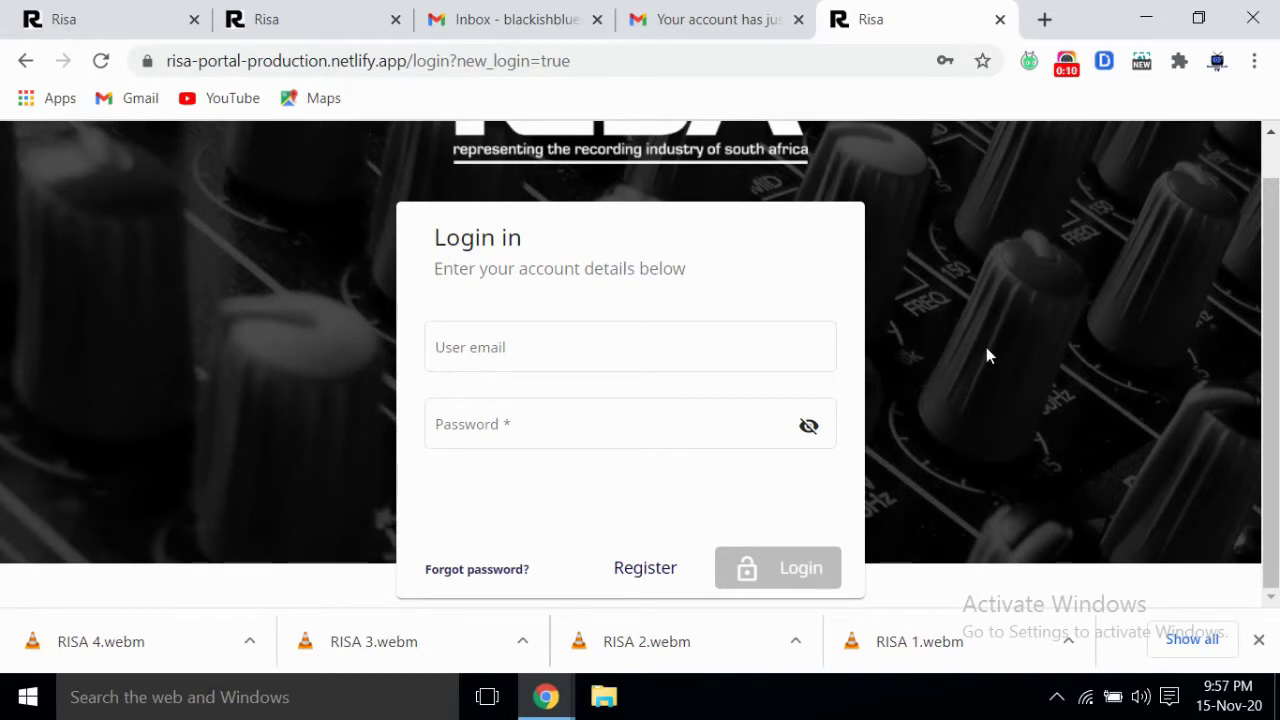
# - Examine the user email and password fields on the portal's login form
pyautogui.click(721, 421)
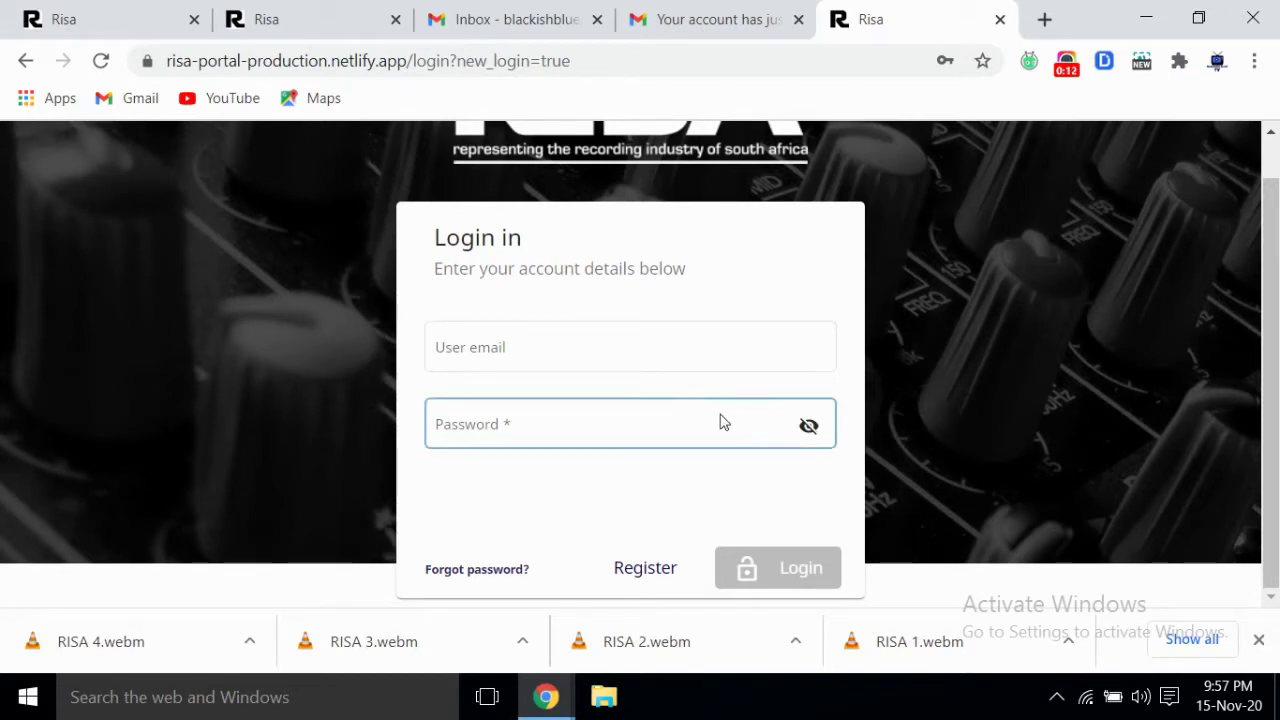
pyautogui.click(745, 346)
pyautogui.click(976, 310)
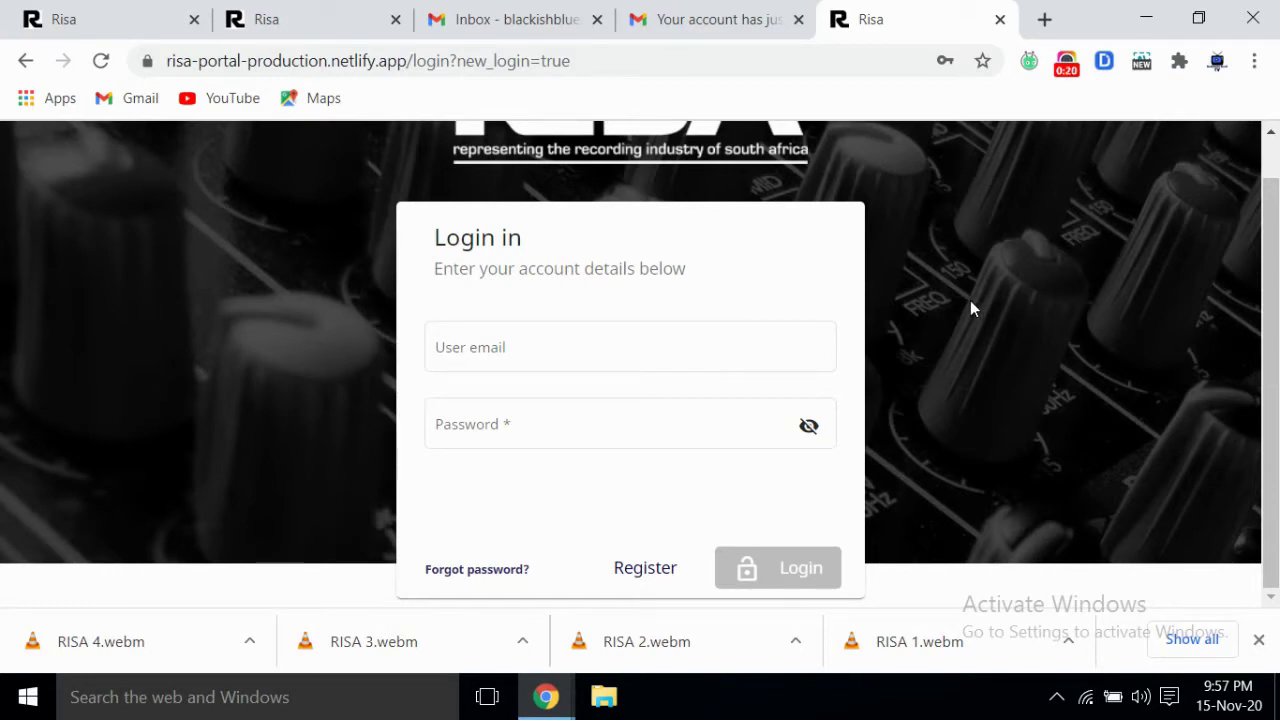
pyautogui.click(586, 346)
pyautogui.click(554, 273)
pyautogui.click(555, 352)
pyautogui.click(579, 392)
pyautogui.click(640, 334)
pyautogui.click(541, 386)
pyautogui.click(560, 428)
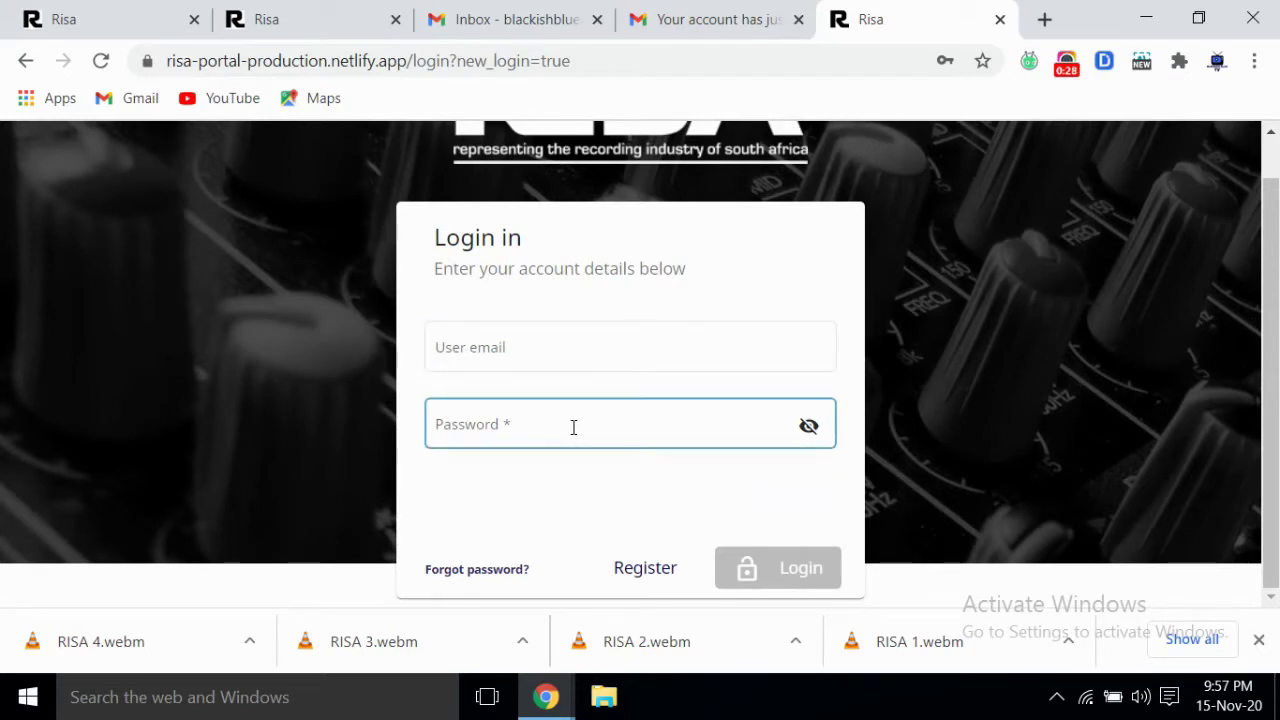
pyautogui.click(727, 390)
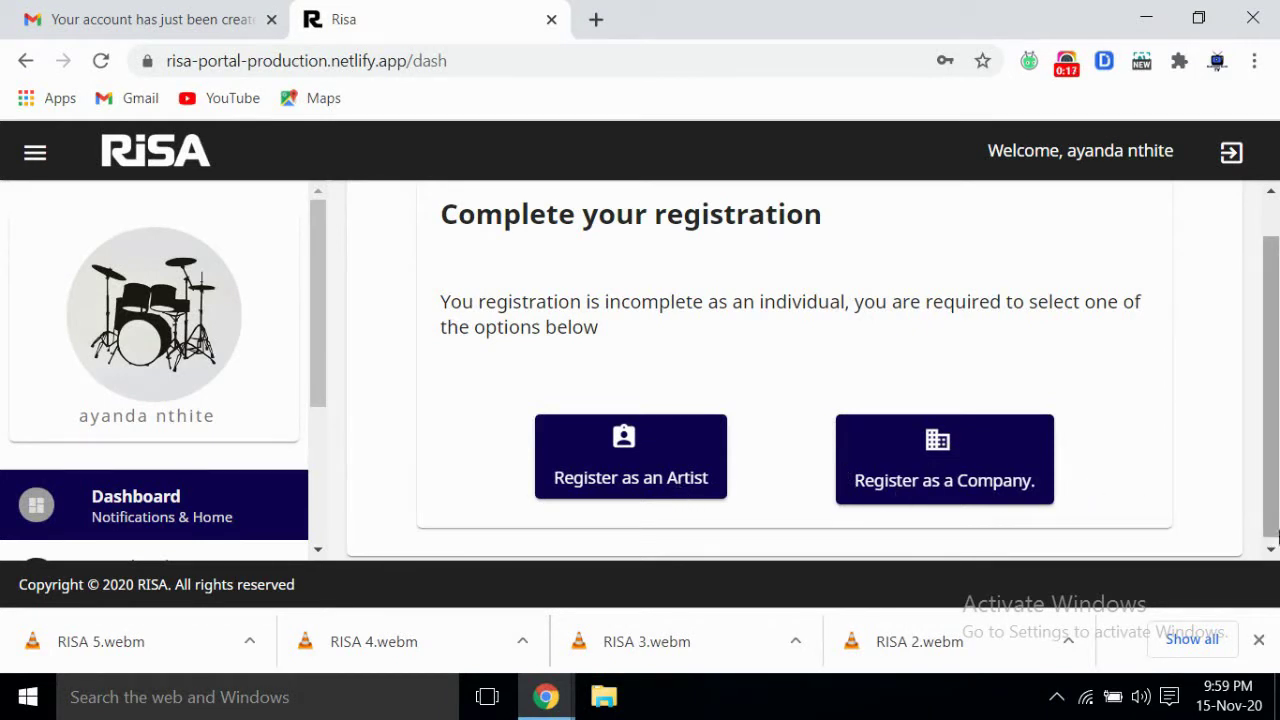
# - Choose to complete the registration as an artist and open the form for creating a new artist
pyautogui.click(1271, 553)
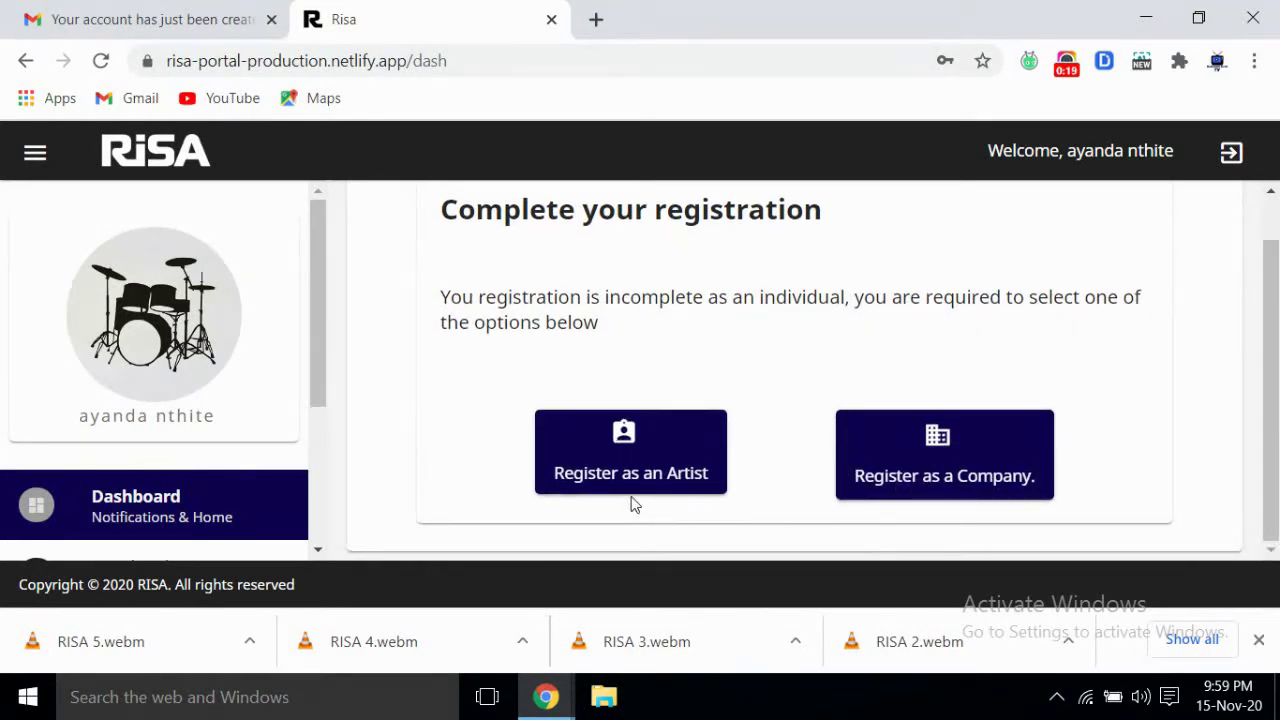
pyautogui.click(630, 460)
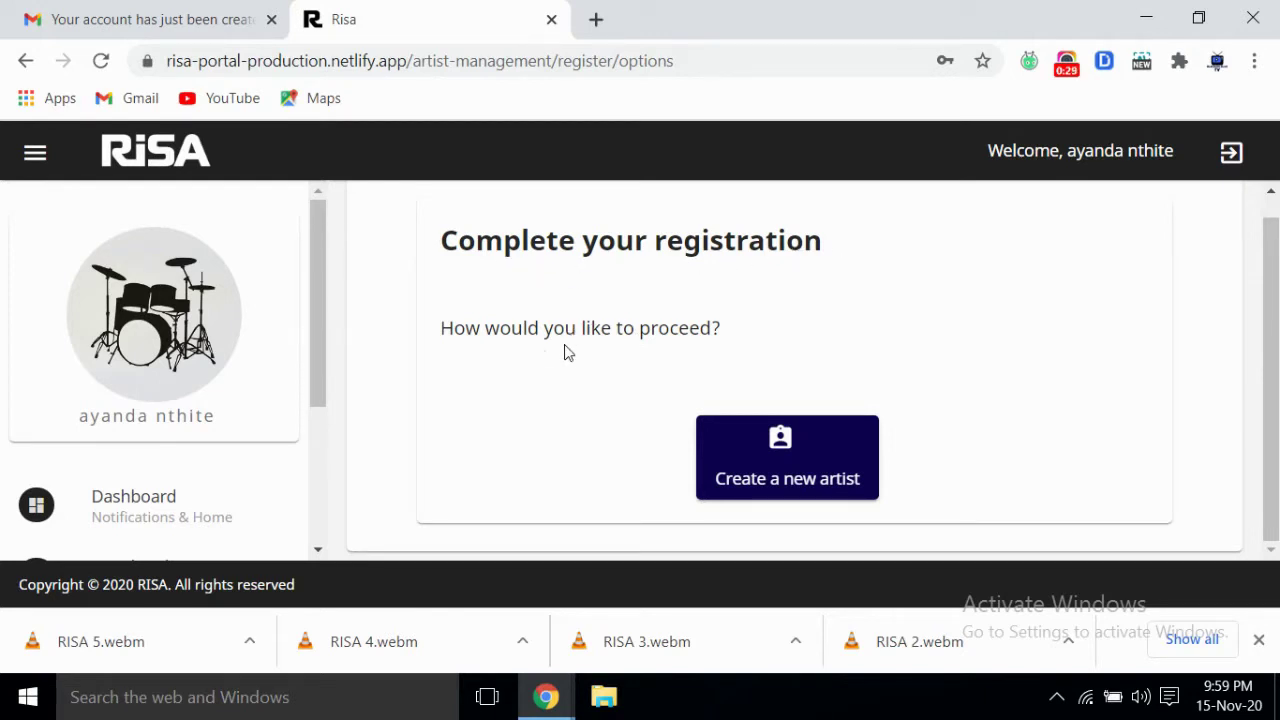
pyautogui.click(796, 483)
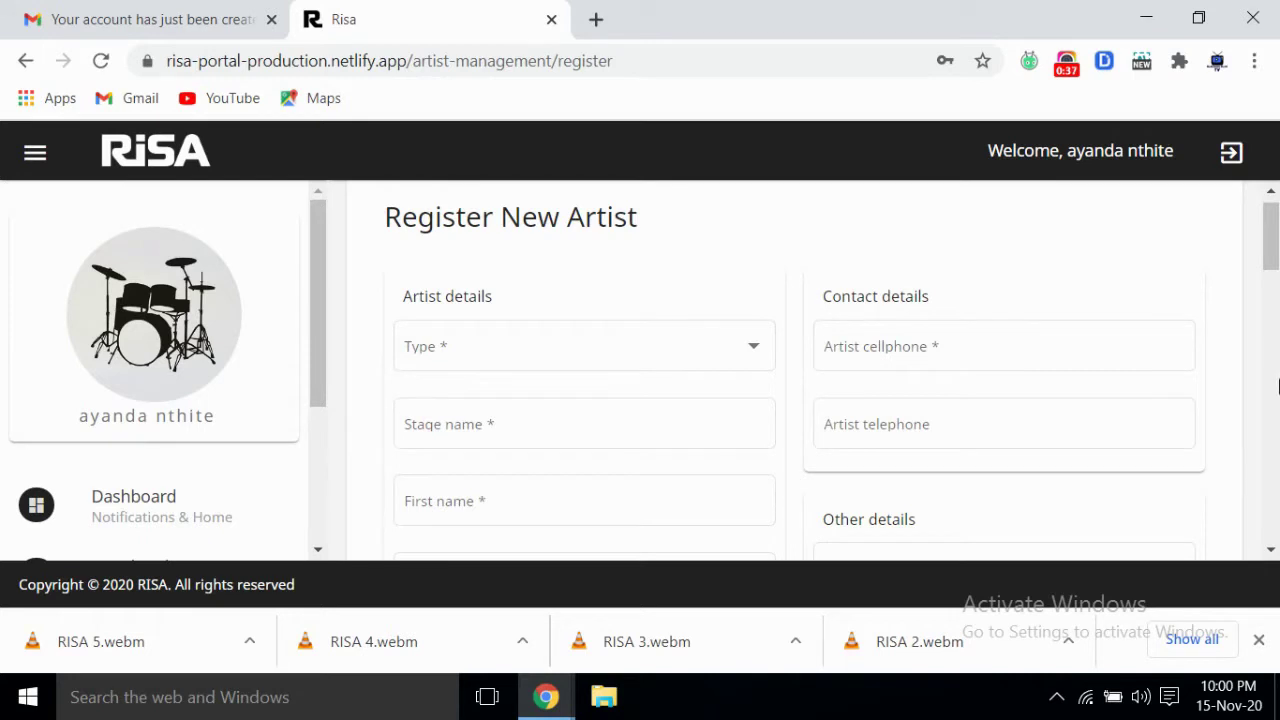
# - Set the artist type to Solo in the artist details
pyautogui.click(449, 423)
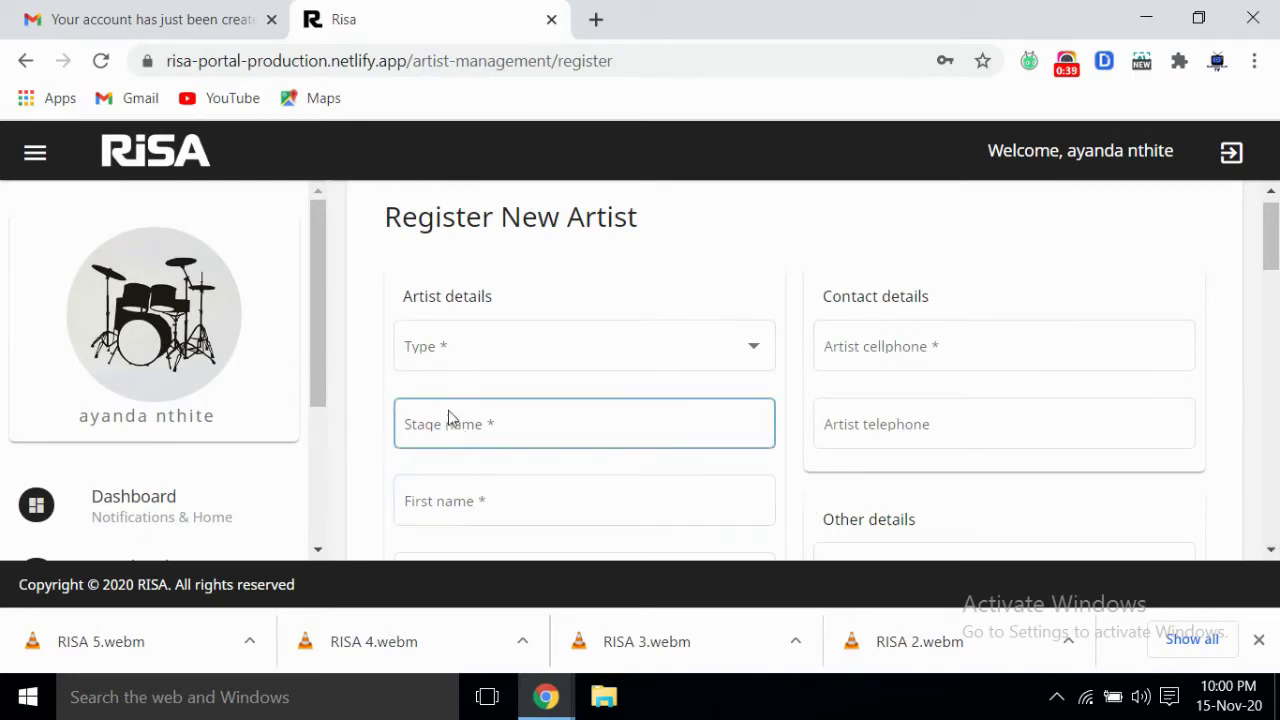
pyautogui.click(438, 356)
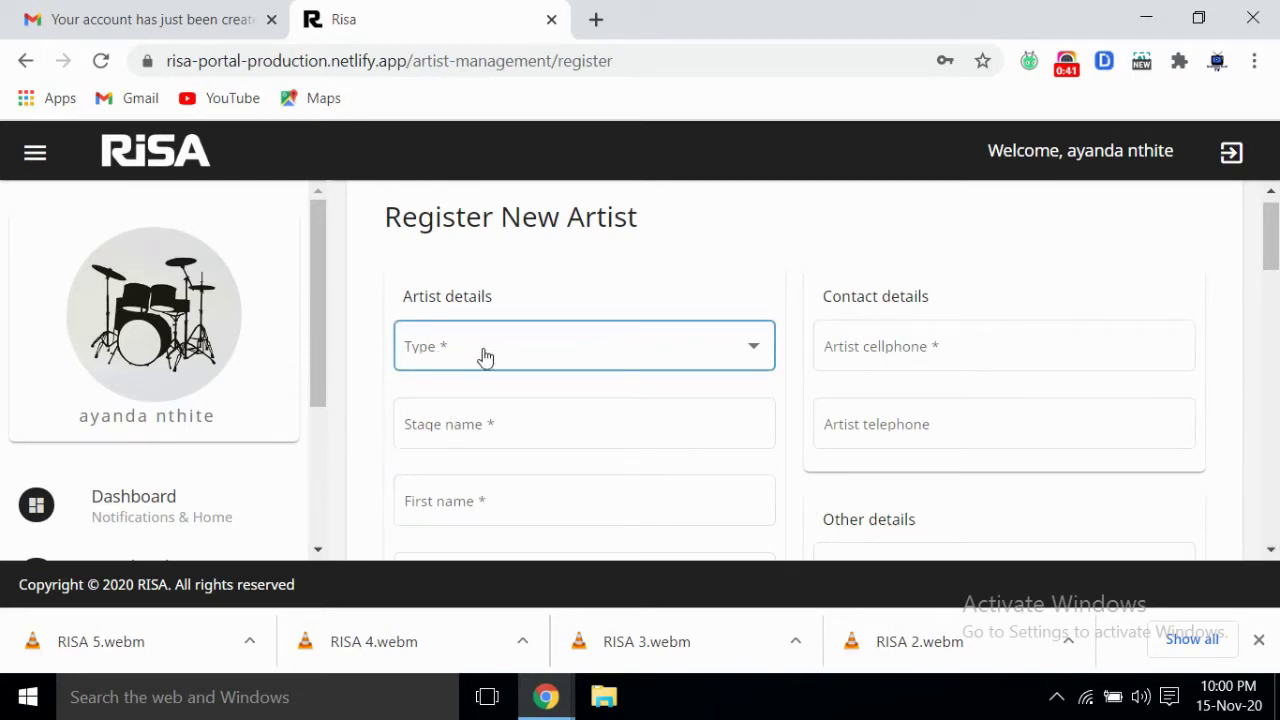
pyautogui.click(455, 312)
pyautogui.click(723, 354)
pyautogui.click(754, 347)
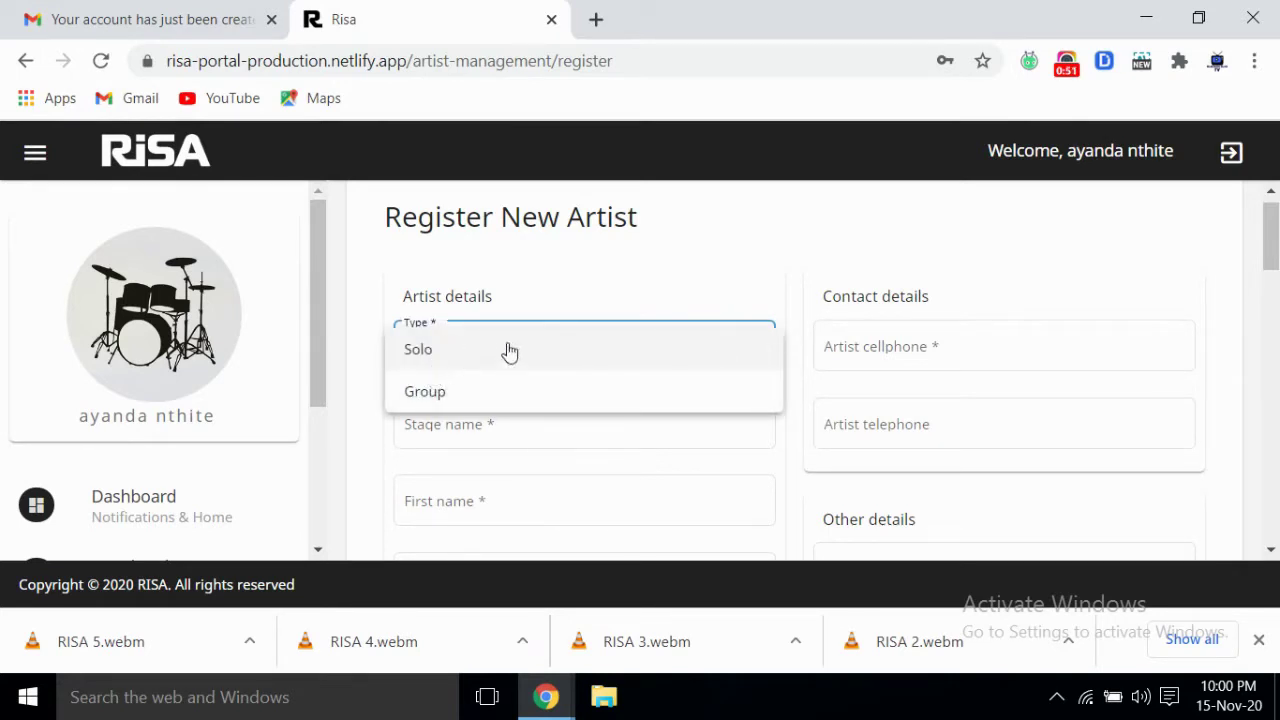
pyautogui.click(432, 358)
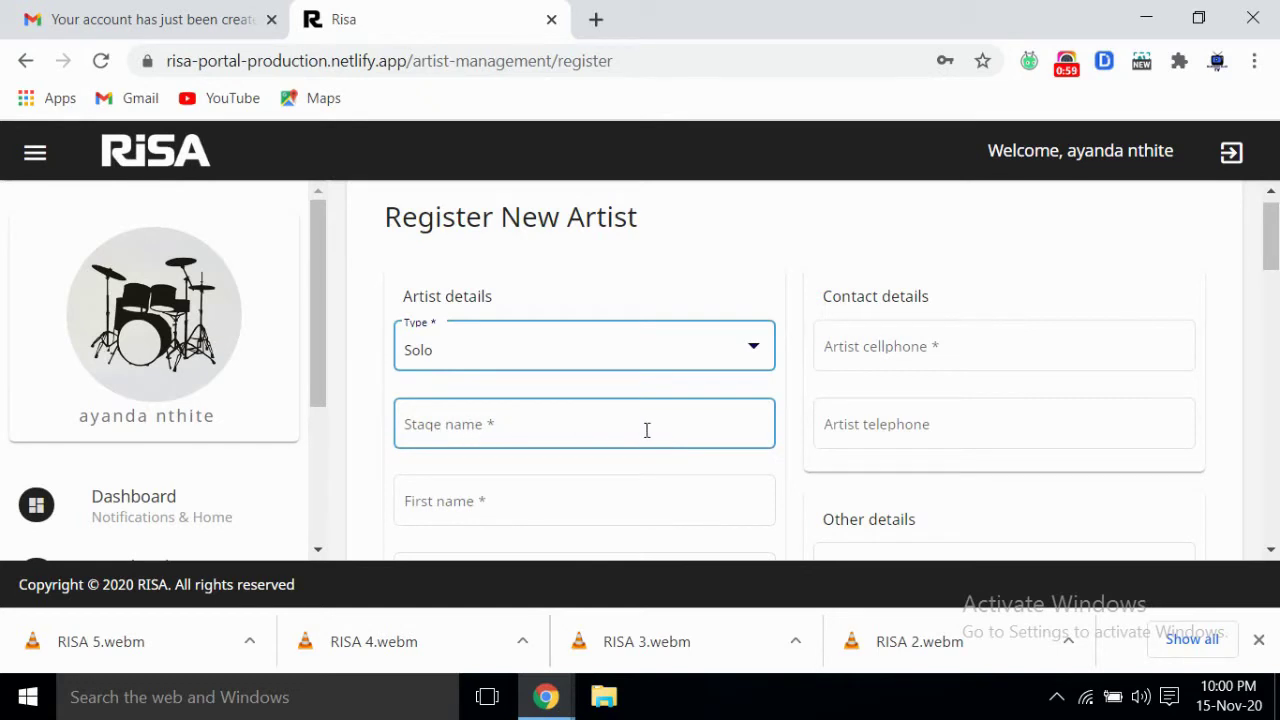
# - Review the stage name, first name and last name fields in the artist details
pyautogui.click(1270, 549)
pyautogui.click(1270, 549)
pyautogui.click(1270, 549)
pyautogui.click(1270, 549)
pyautogui.click(1270, 549)
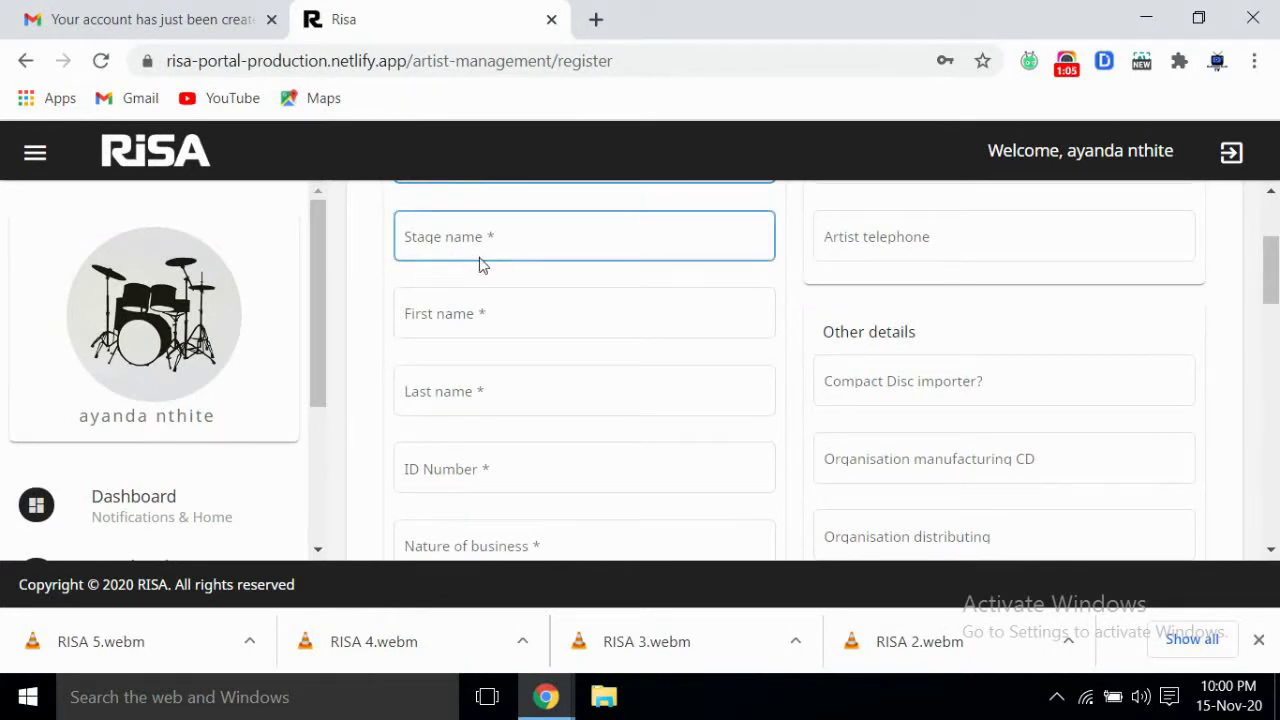
pyautogui.click(490, 316)
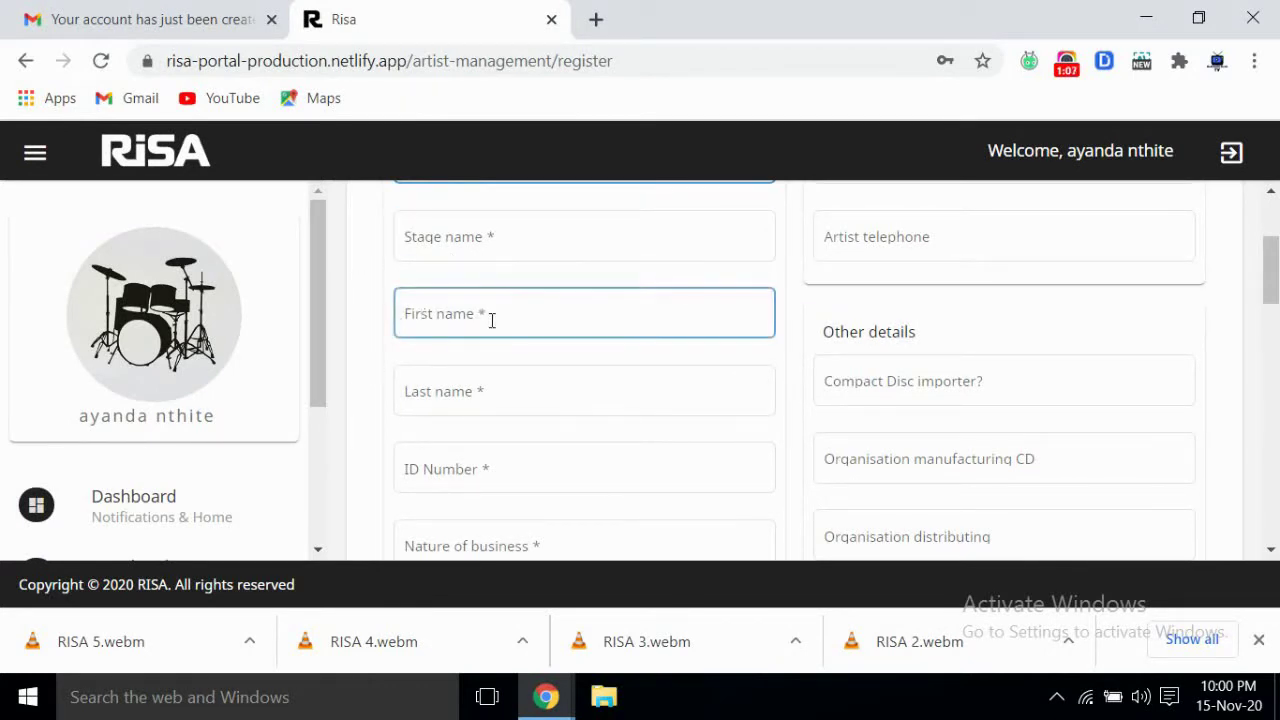
pyautogui.click(523, 390)
pyautogui.click(517, 427)
pyautogui.click(451, 393)
pyautogui.click(620, 428)
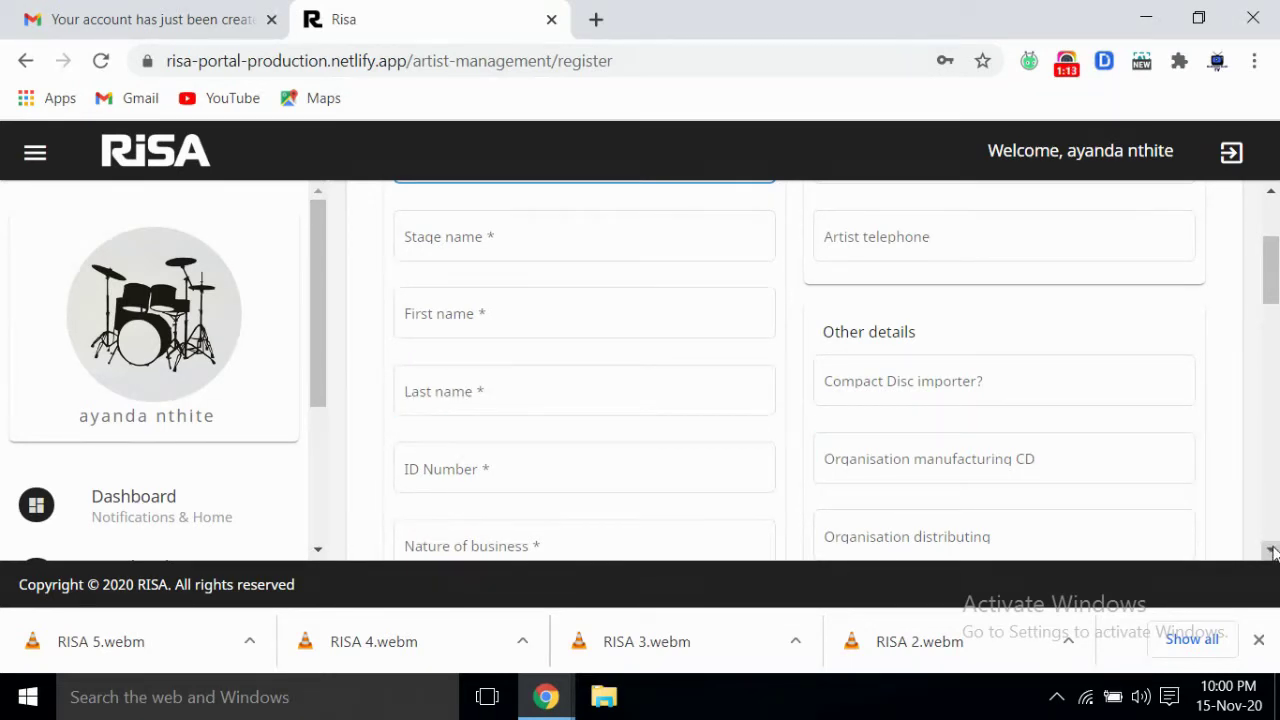
# - Review the ID number, nature of business and artist email fields in the artist details
pyautogui.scroll(-2, 1273, 553)
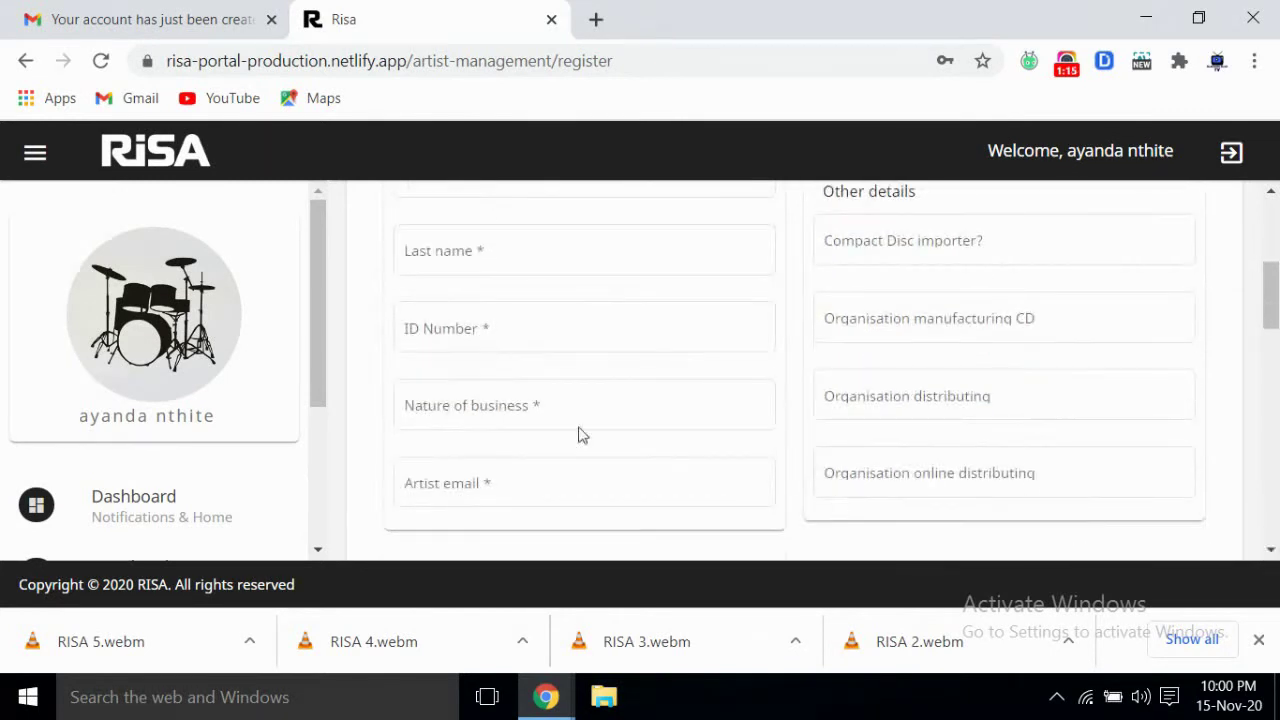
pyautogui.click(431, 331)
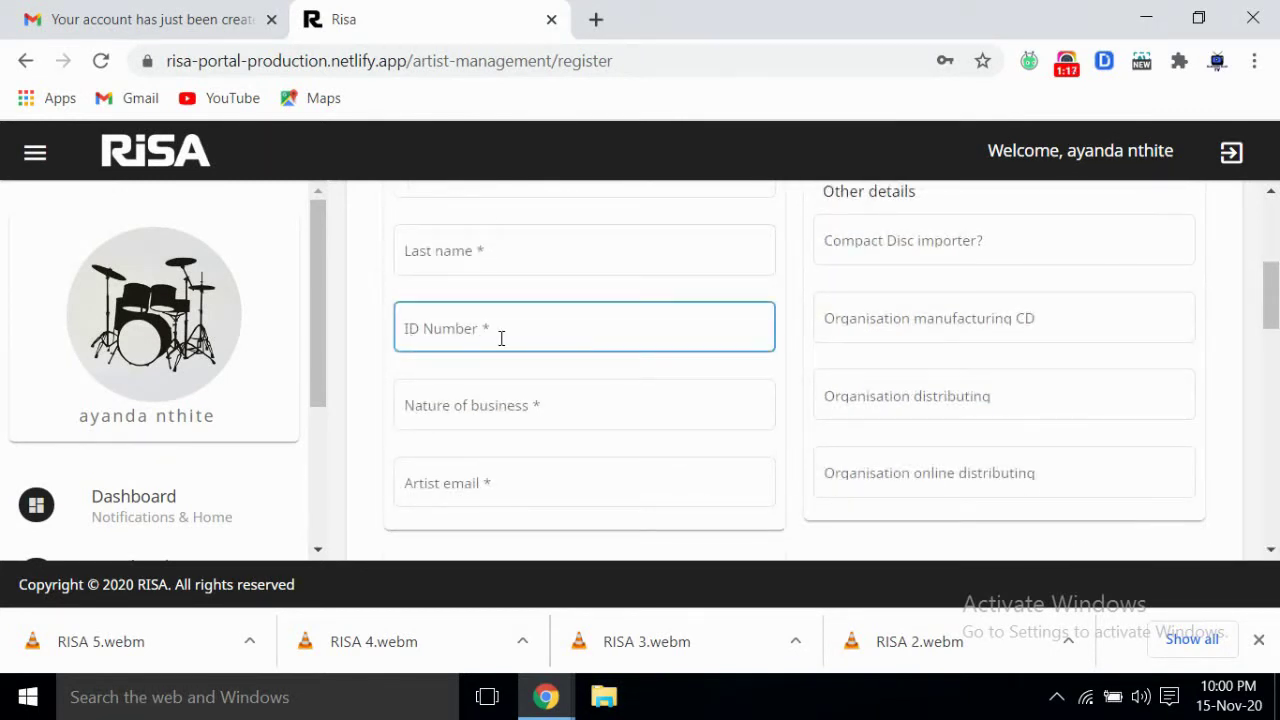
pyautogui.click(683, 414)
pyautogui.press('Tab')
pyautogui.click(525, 405)
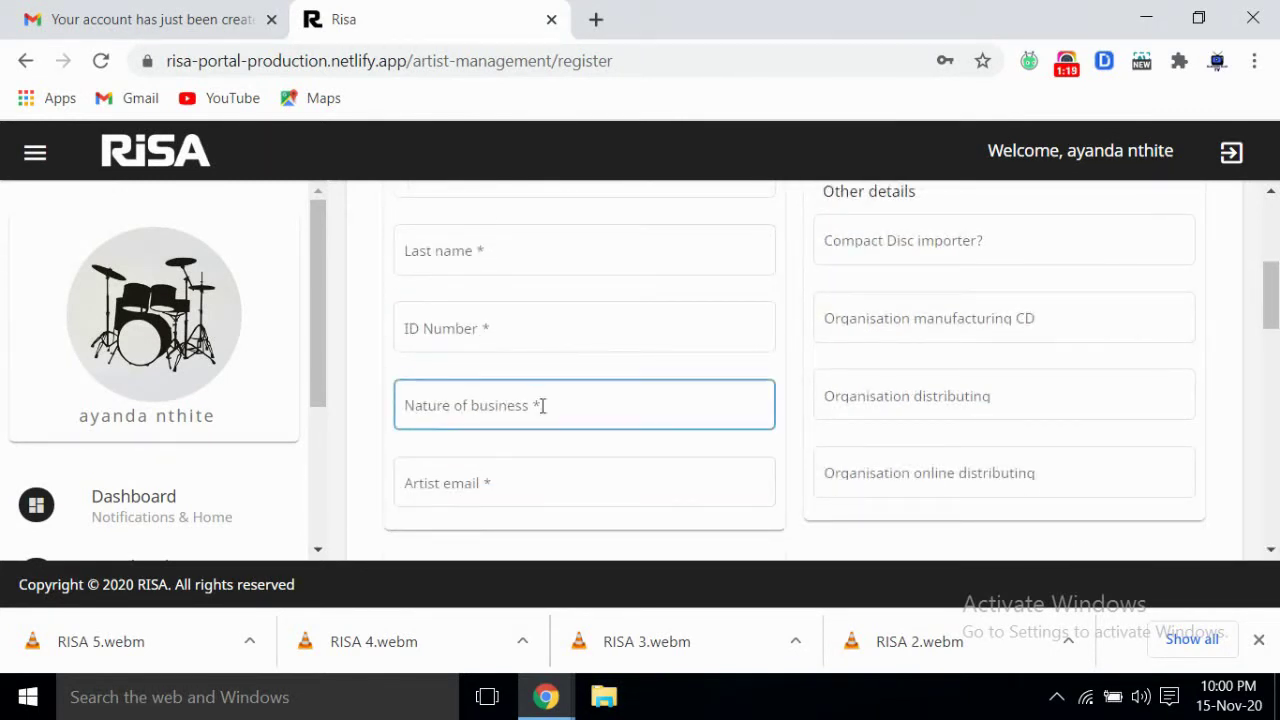
pyautogui.click(800, 460)
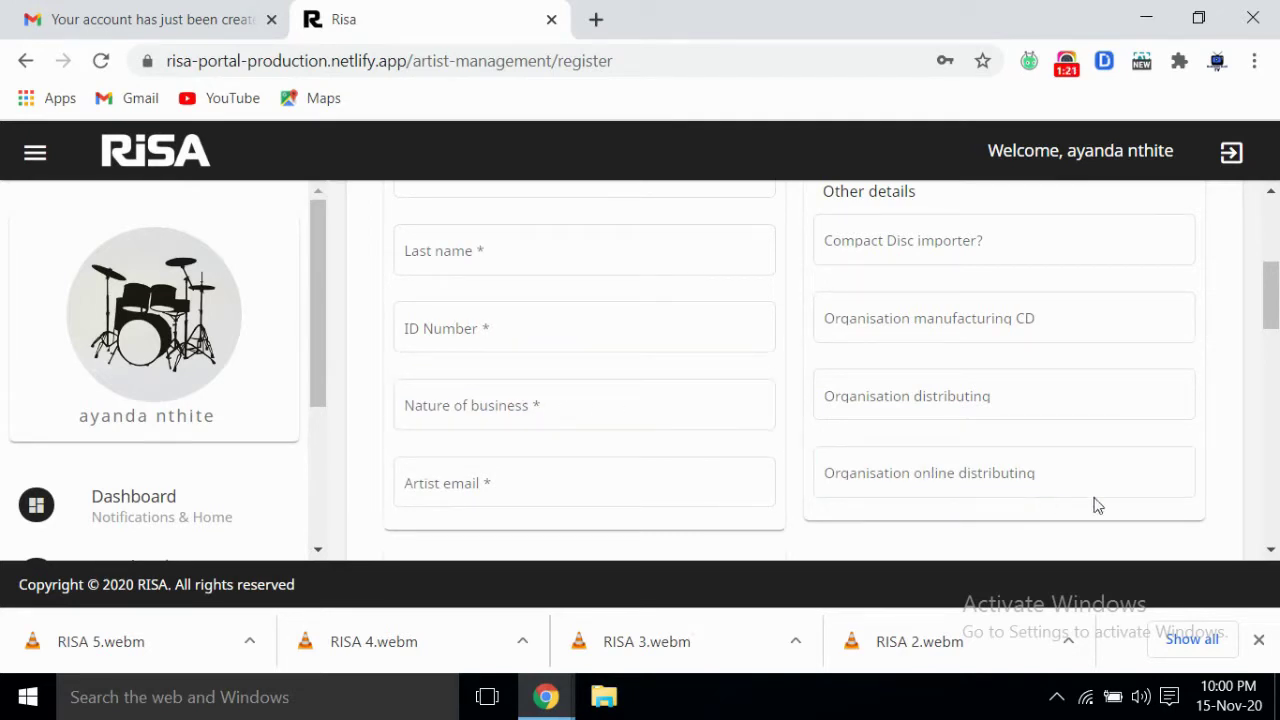
pyautogui.click(1271, 550)
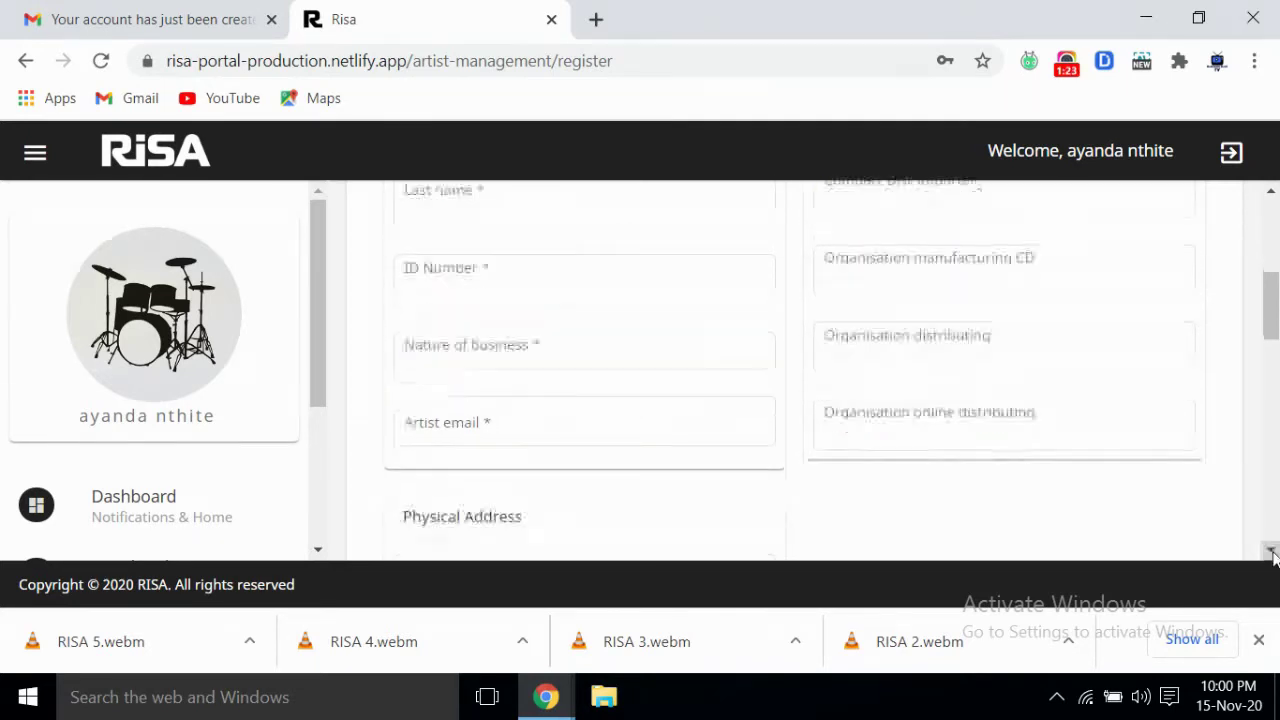
pyautogui.click(430, 358)
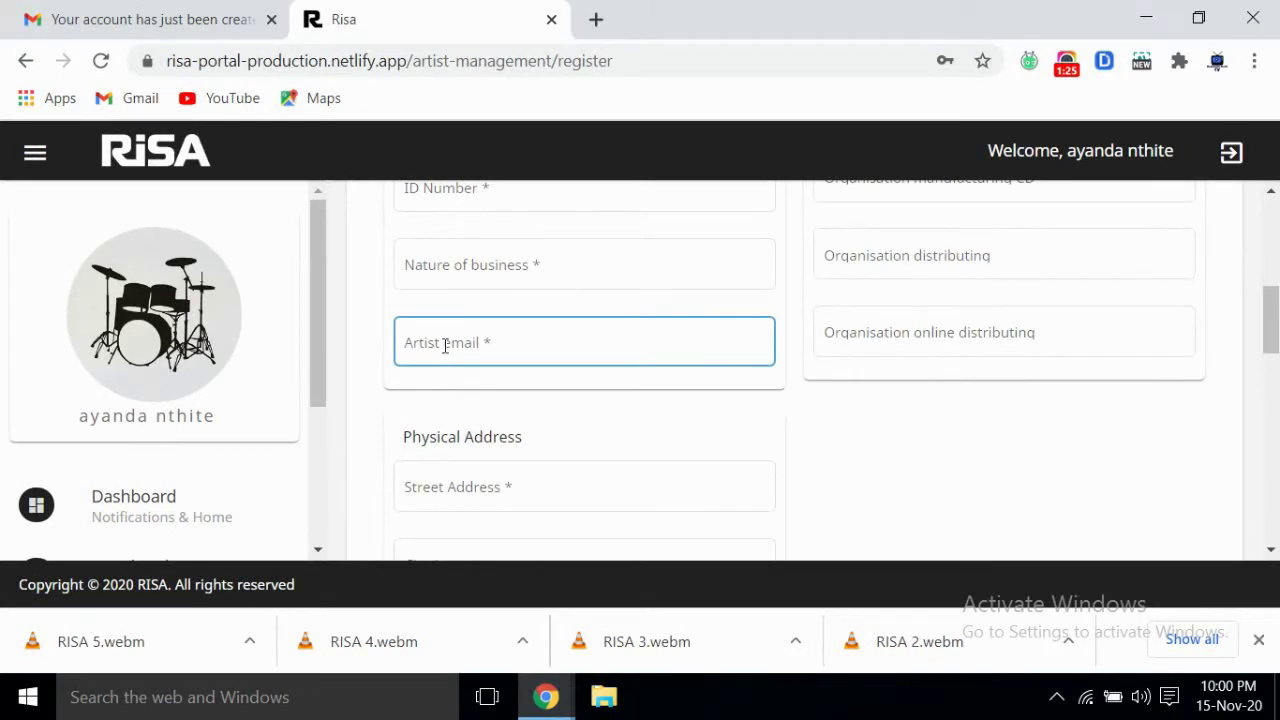
pyautogui.click(1105, 496)
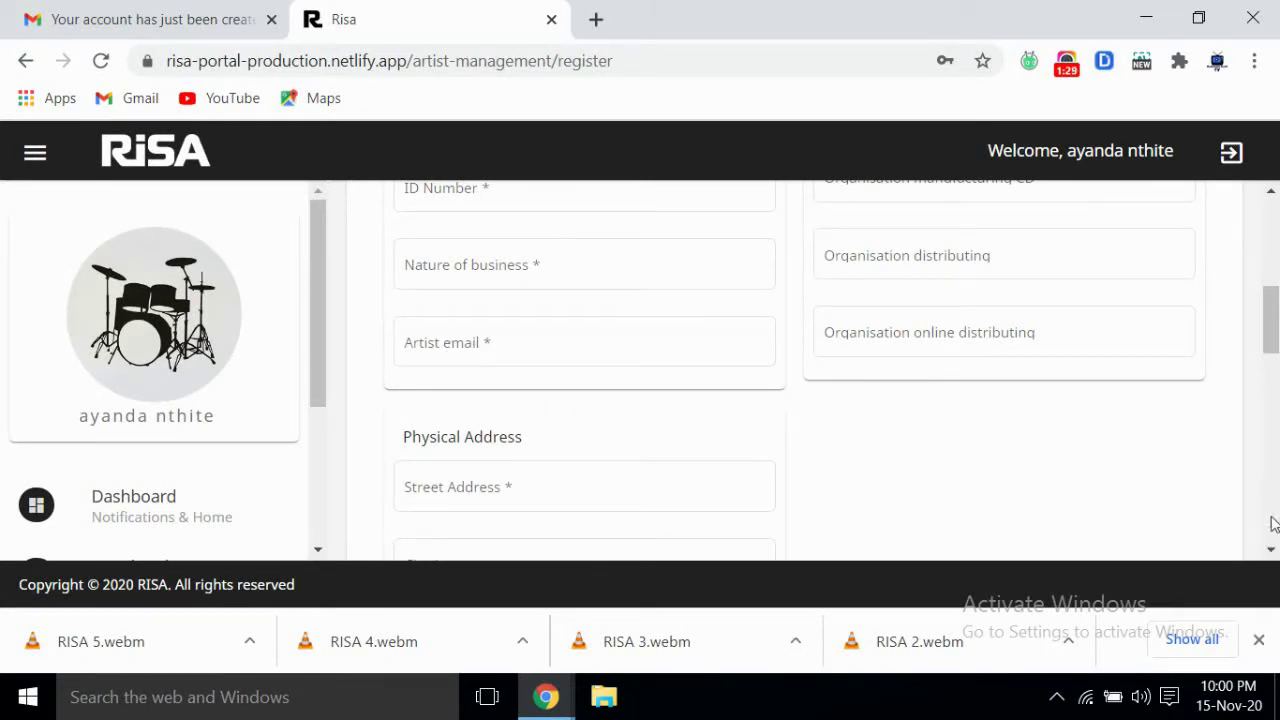
# - Review the contact details and the CD importer, manufacturing, distributing and online distributing fields in the other details
pyautogui.scroll(5, 1272, 192)
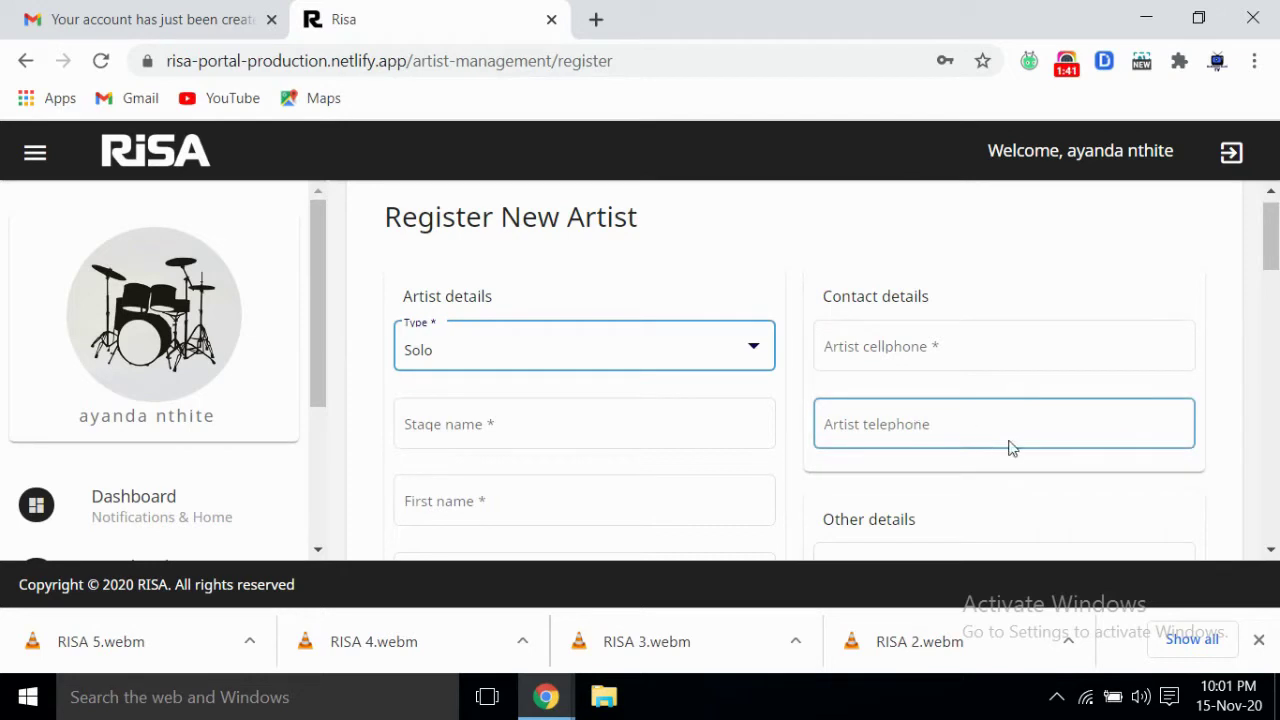
pyautogui.scroll(-3, 1274, 553)
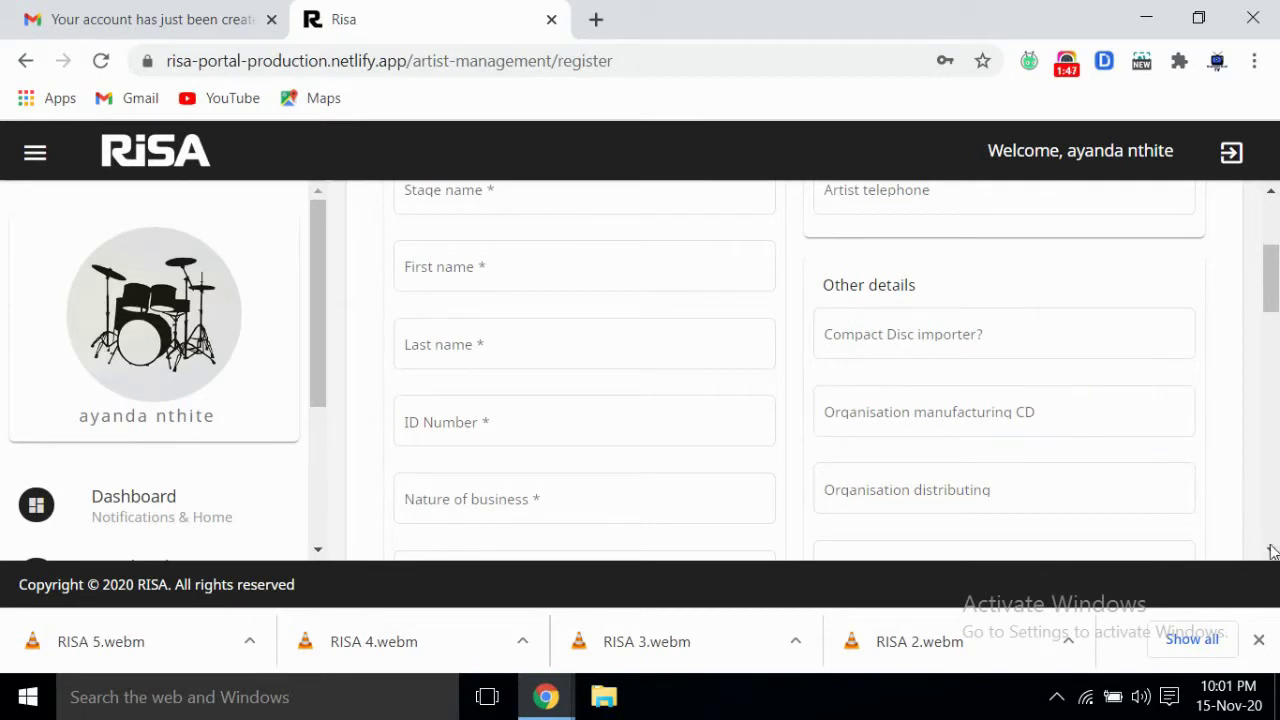
pyautogui.scroll(-1, 1272, 553)
pyautogui.click(979, 261)
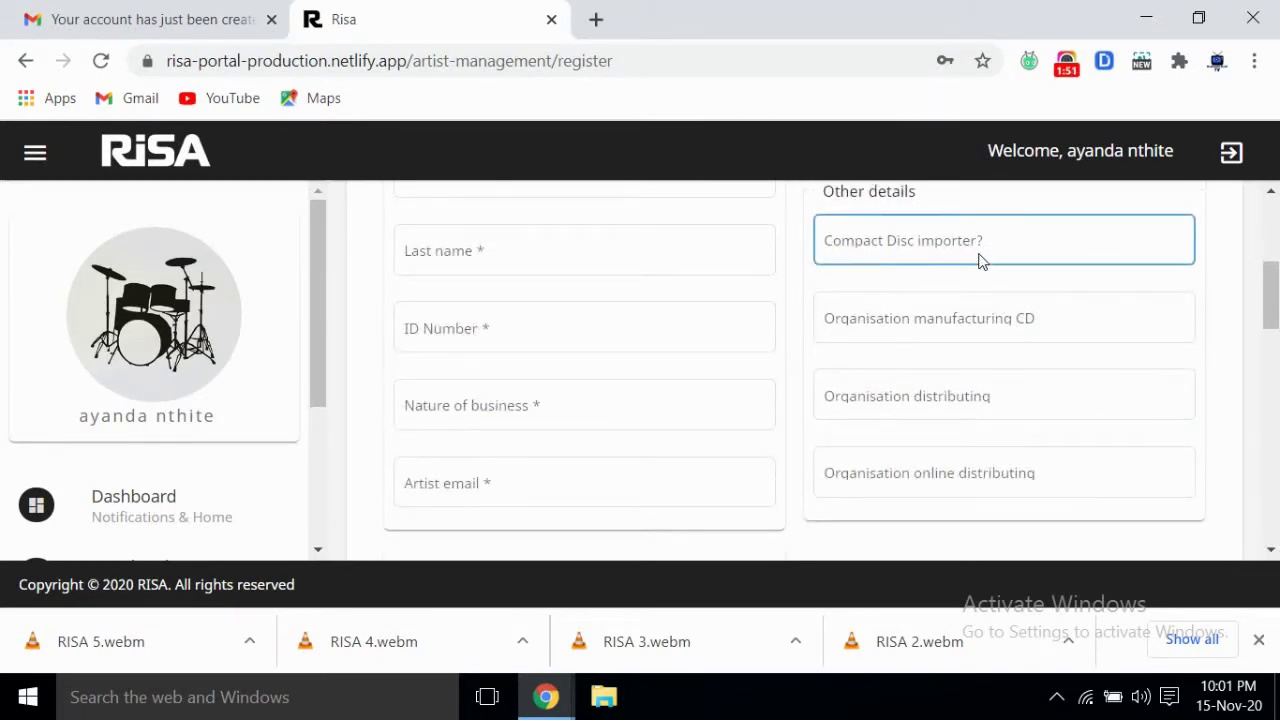
pyautogui.click(860, 391)
pyautogui.click(836, 327)
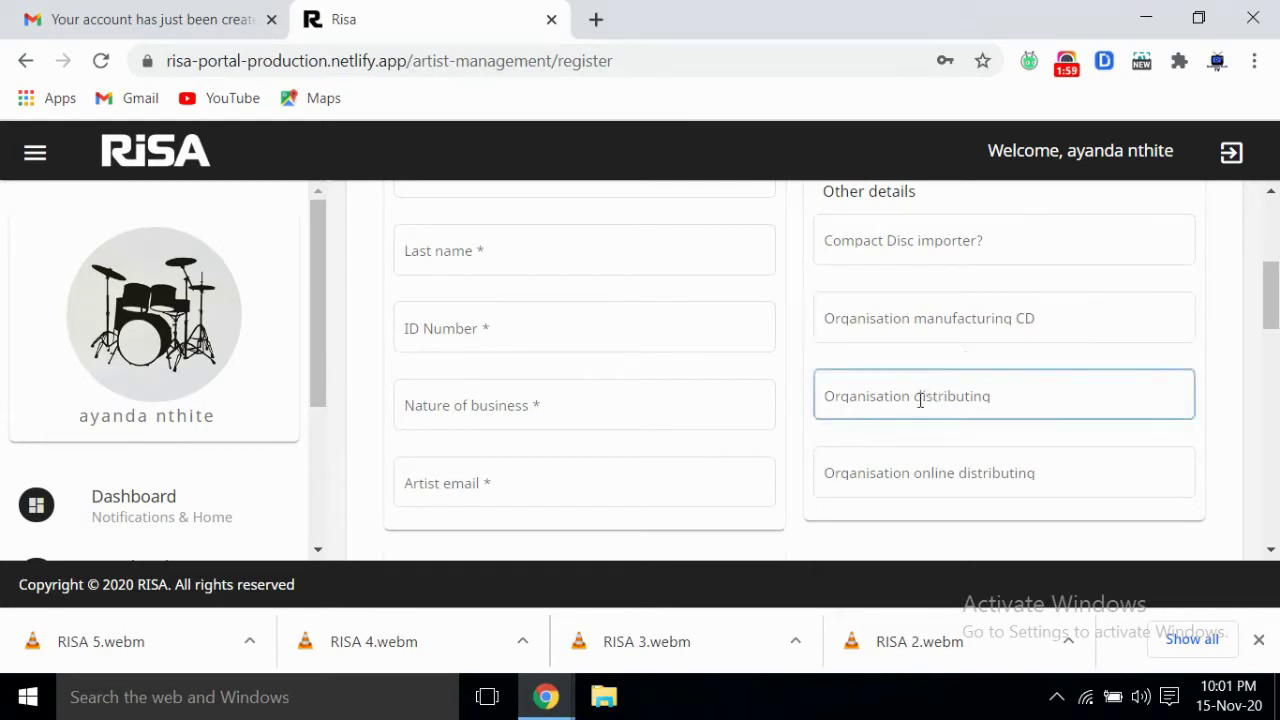
pyautogui.click(845, 413)
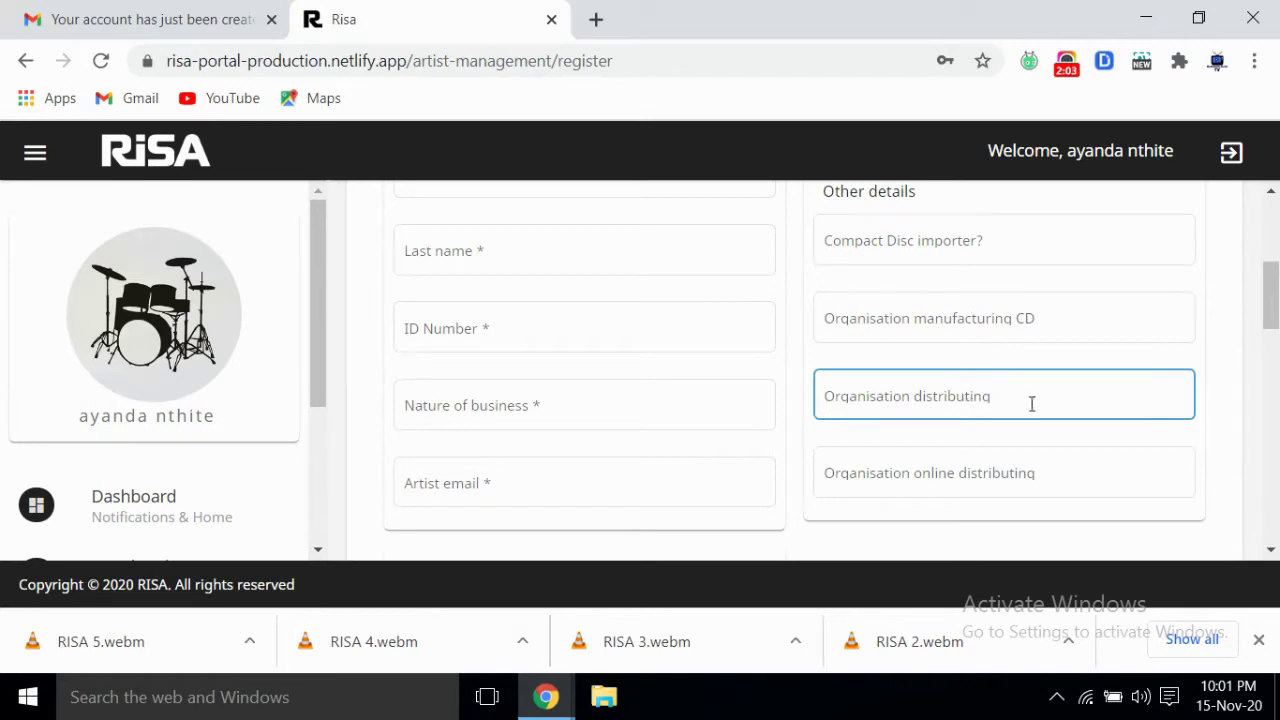
pyautogui.click(1272, 551)
pyautogui.click(1272, 551)
pyautogui.click(1272, 551)
pyautogui.click(1272, 551)
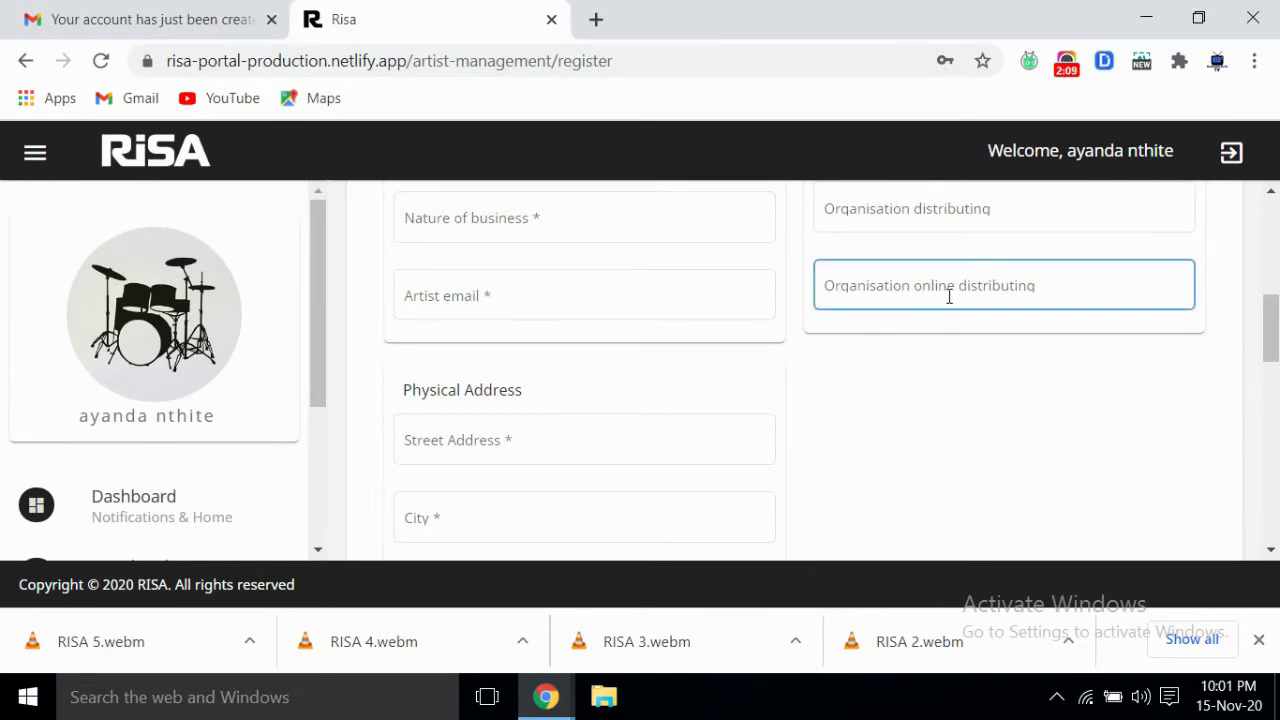
# - Examine the street address, city, province and country fields of the physical address section
pyautogui.click(1270, 553)
pyautogui.click(1270, 553)
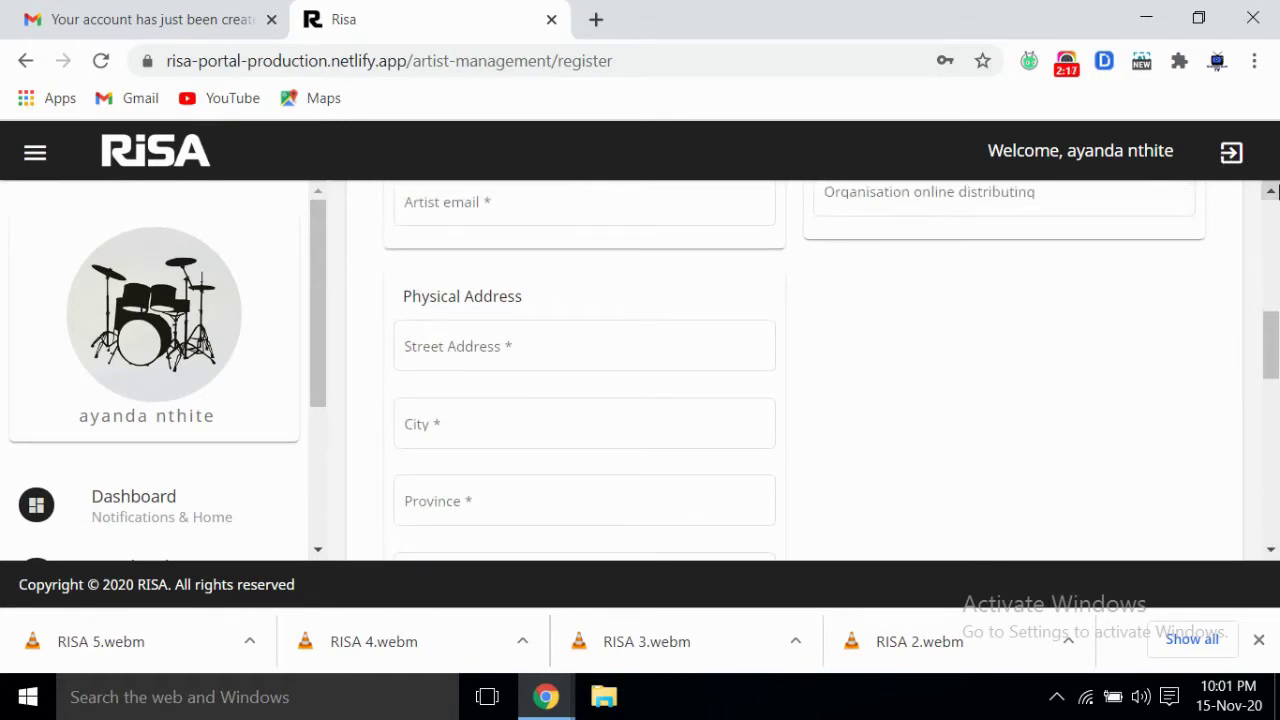
pyautogui.click(1271, 191)
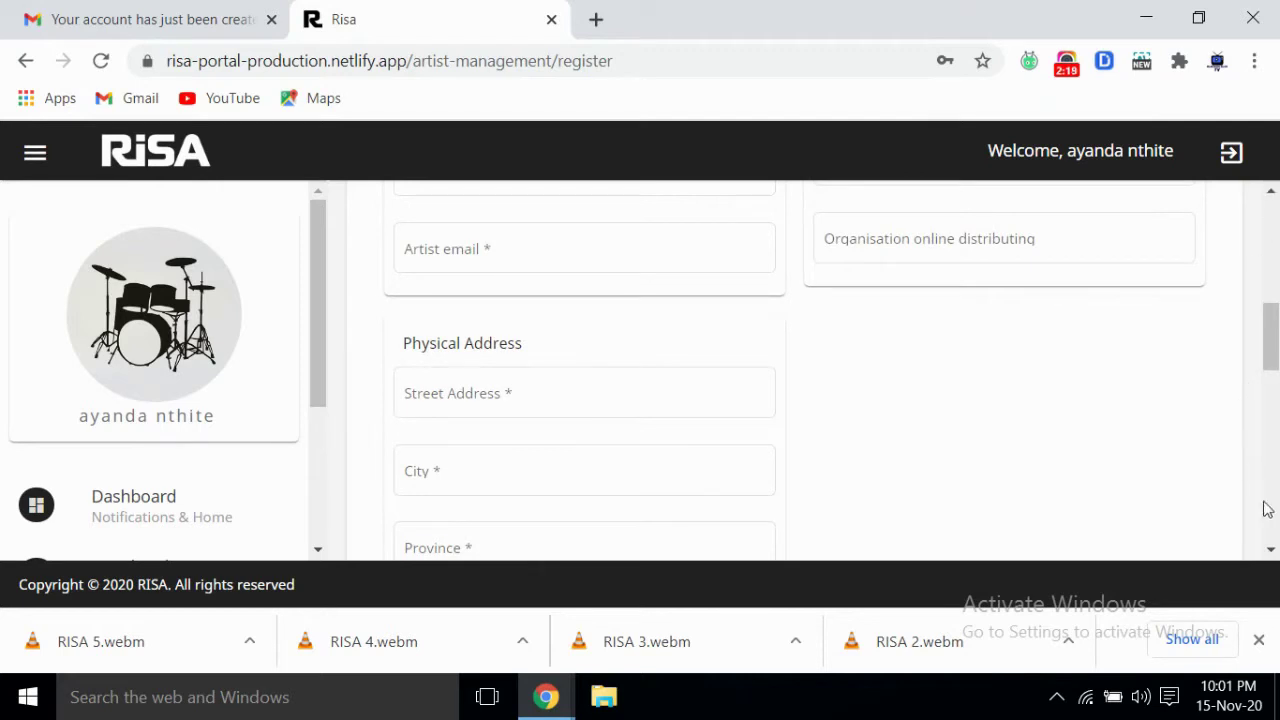
pyautogui.click(1271, 553)
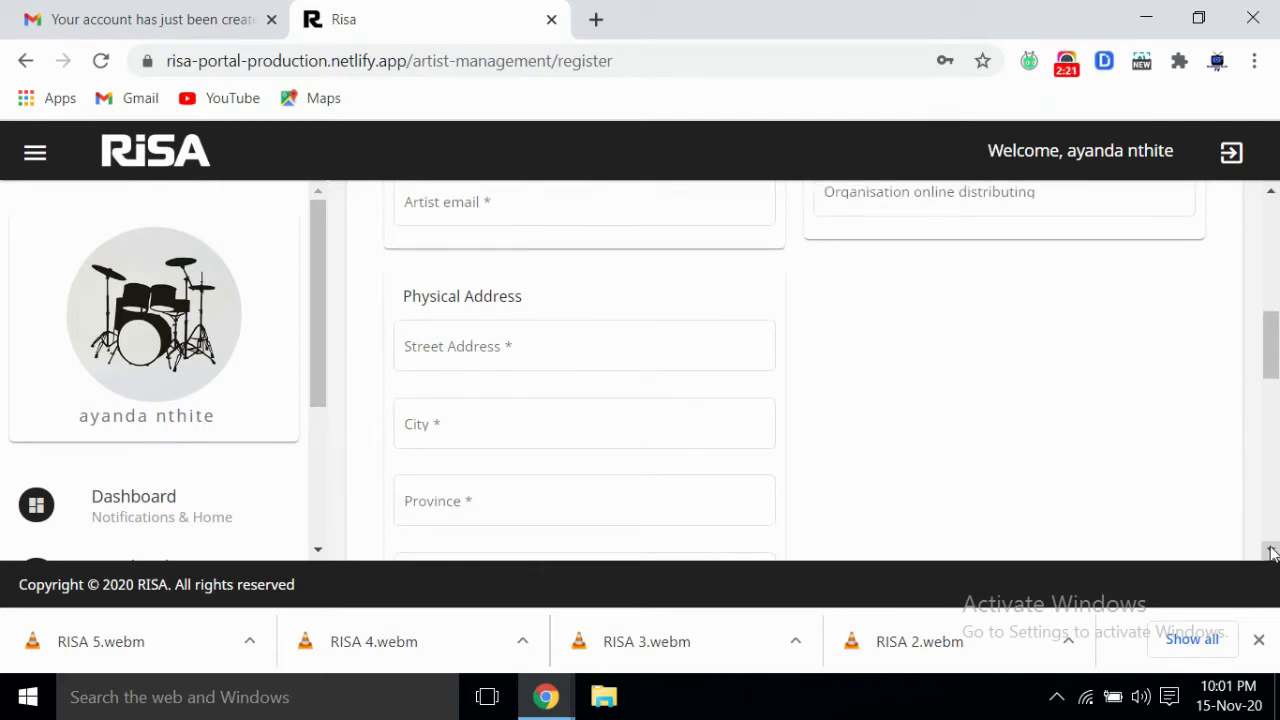
pyautogui.click(1271, 553)
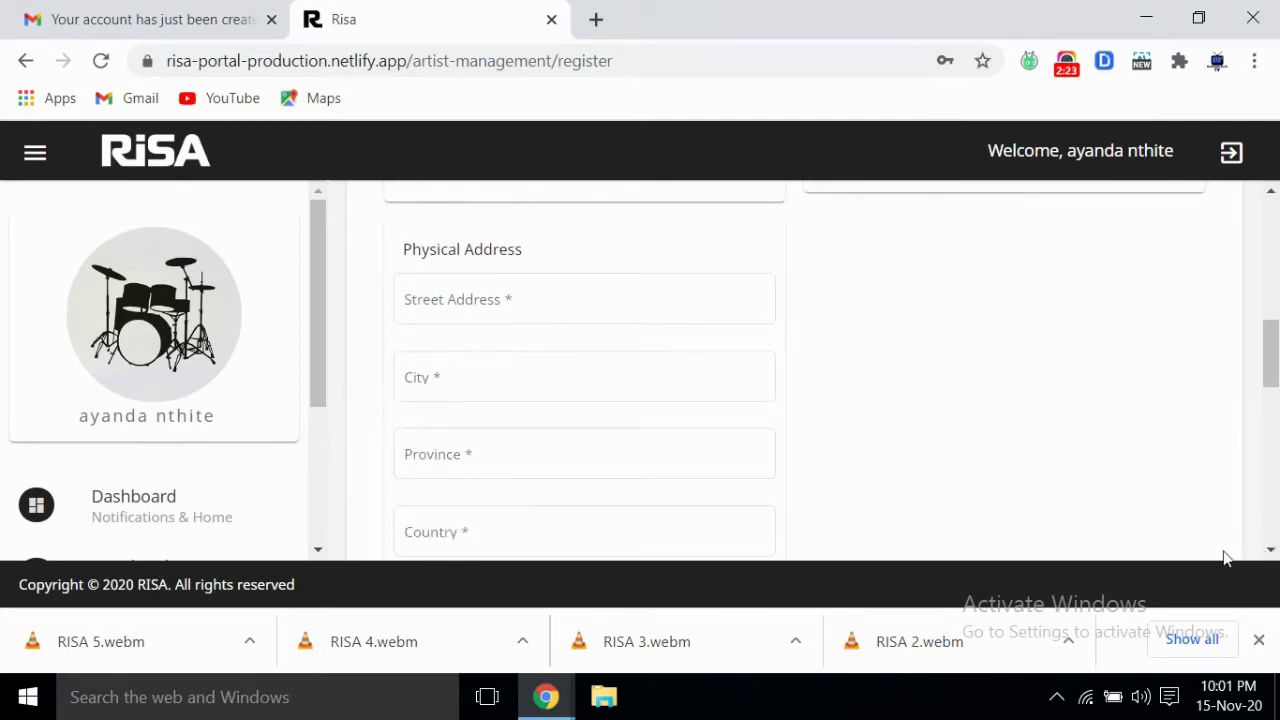
pyautogui.click(540, 365)
pyautogui.click(416, 222)
pyautogui.click(440, 280)
pyautogui.click(479, 272)
pyautogui.click(486, 295)
pyautogui.click(511, 248)
pyautogui.click(489, 302)
pyautogui.click(424, 398)
pyautogui.click(486, 450)
pyautogui.scroll(-2, 957, 557)
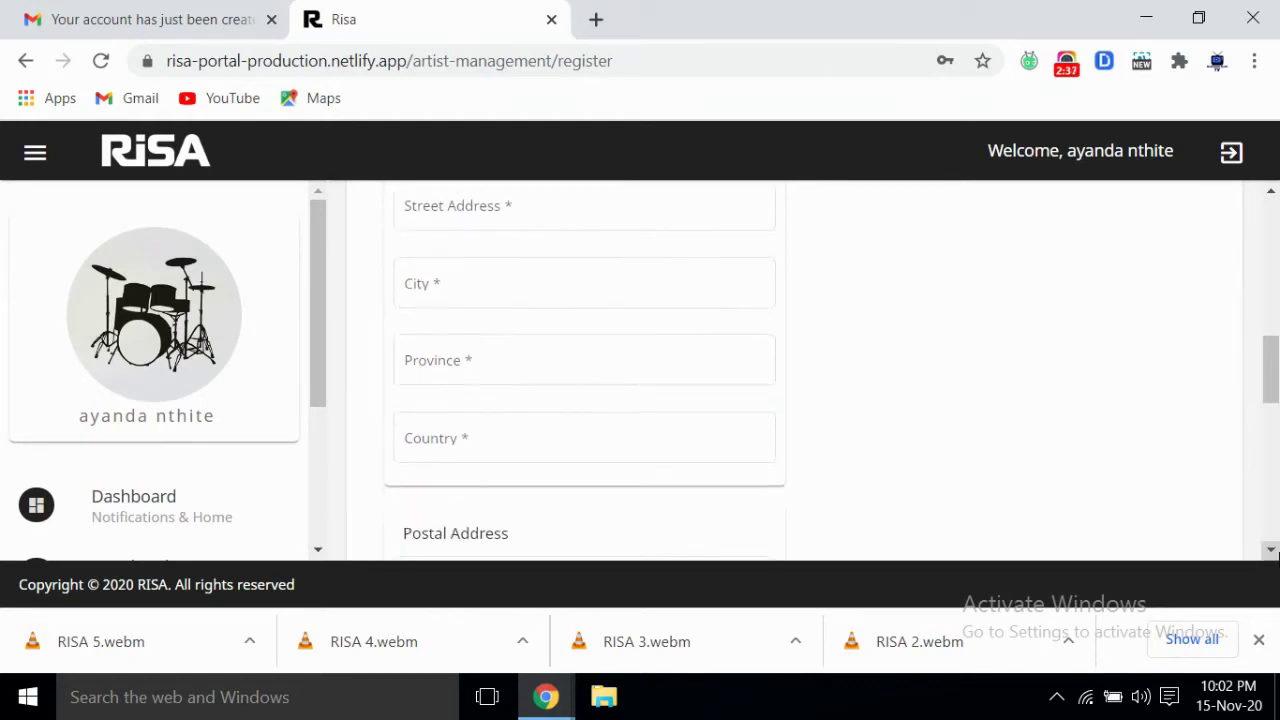
pyautogui.click(631, 334)
pyautogui.click(638, 437)
# - Review the postal address fields and compare them with the physical address section
pyautogui.click(612, 488)
pyautogui.click(533, 523)
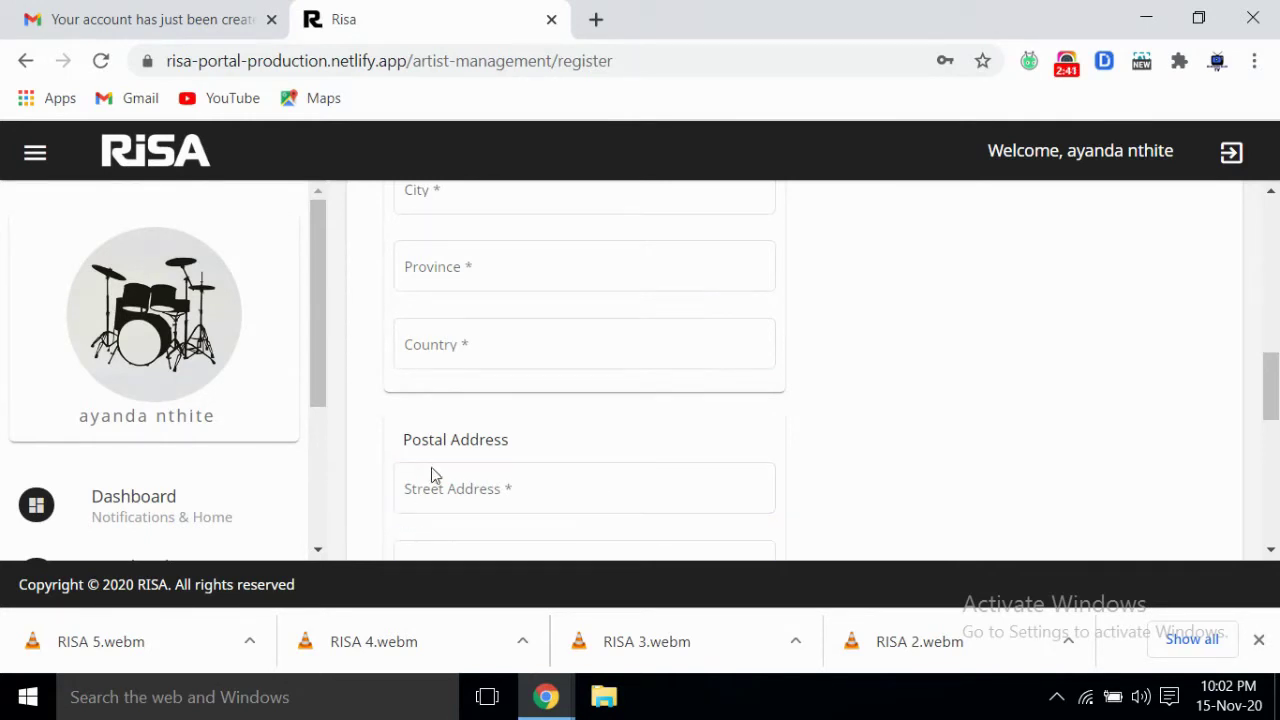
pyautogui.click(470, 500)
pyautogui.click(1163, 514)
pyautogui.moveTo(1271, 551); pyautogui.dragTo(1273, 558)
pyautogui.click(723, 408)
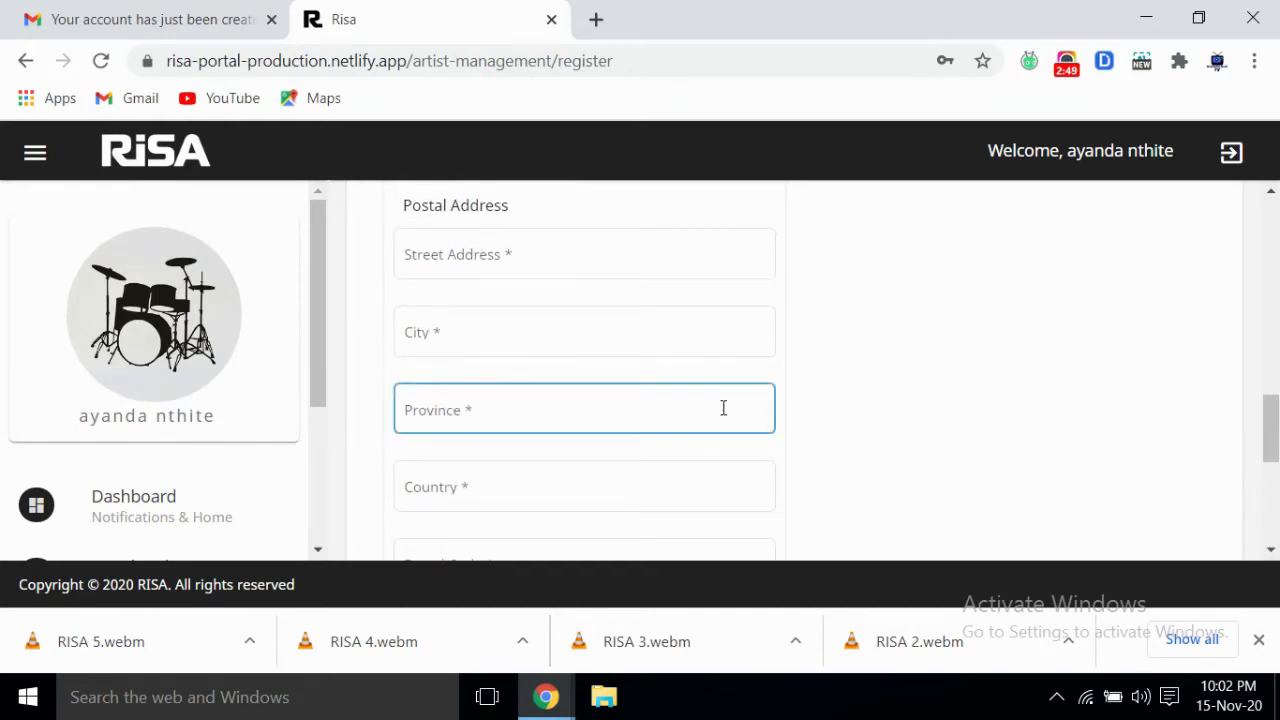
pyautogui.click(1191, 210)
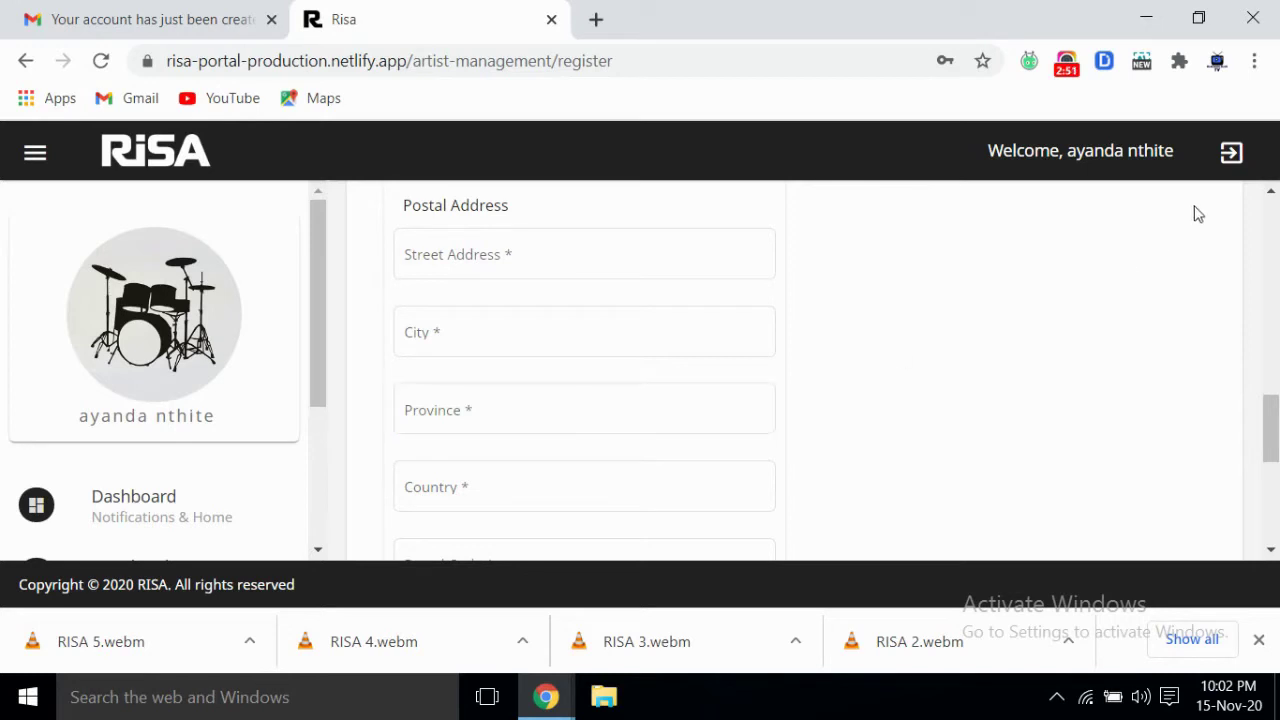
pyautogui.moveTo(1271, 190); pyautogui.dragTo(1271, 190)
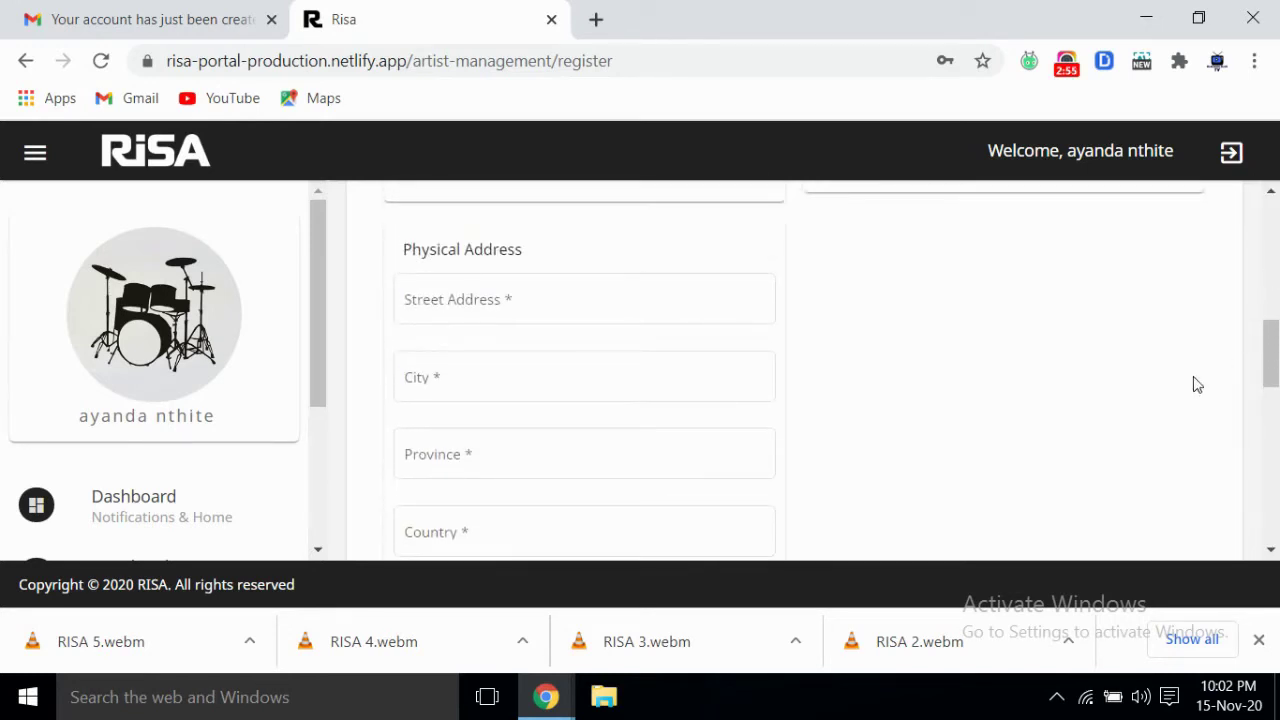
# - Check the postal code field and the Representatives section at the end of the artist registration form
pyautogui.moveTo(1273, 550); pyautogui.dragTo(1273, 550)
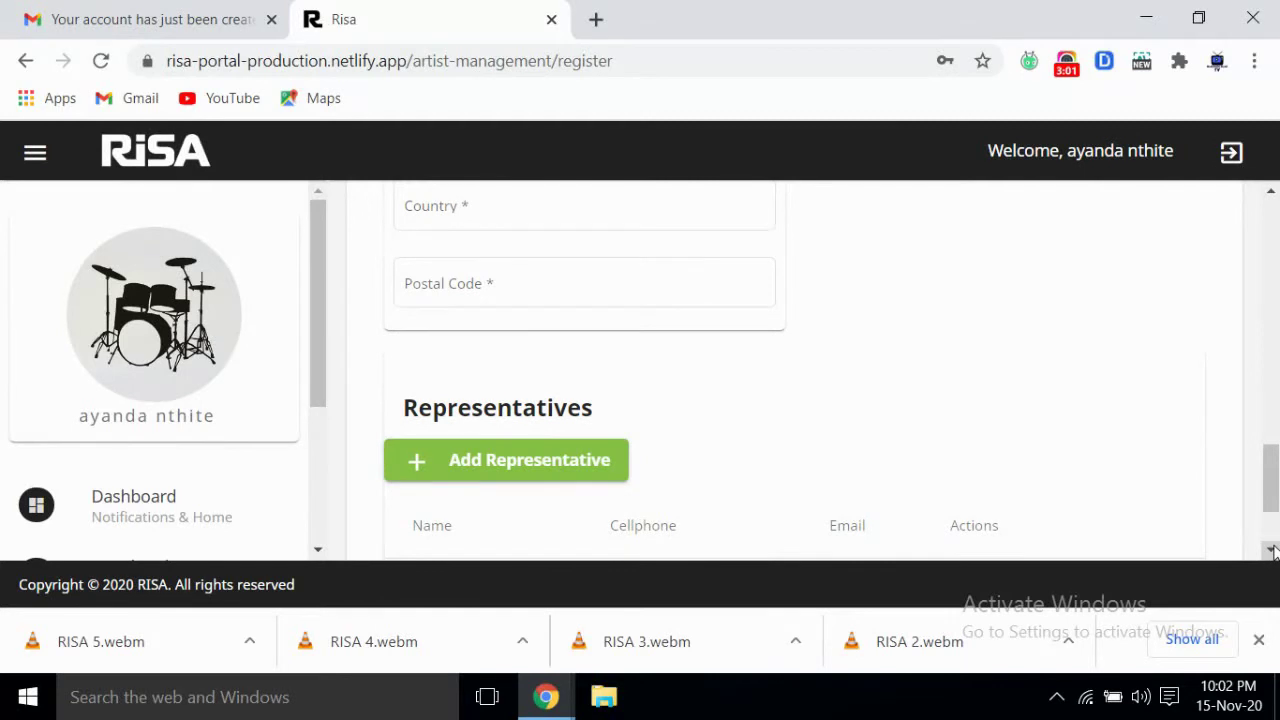
pyautogui.click(1273, 550)
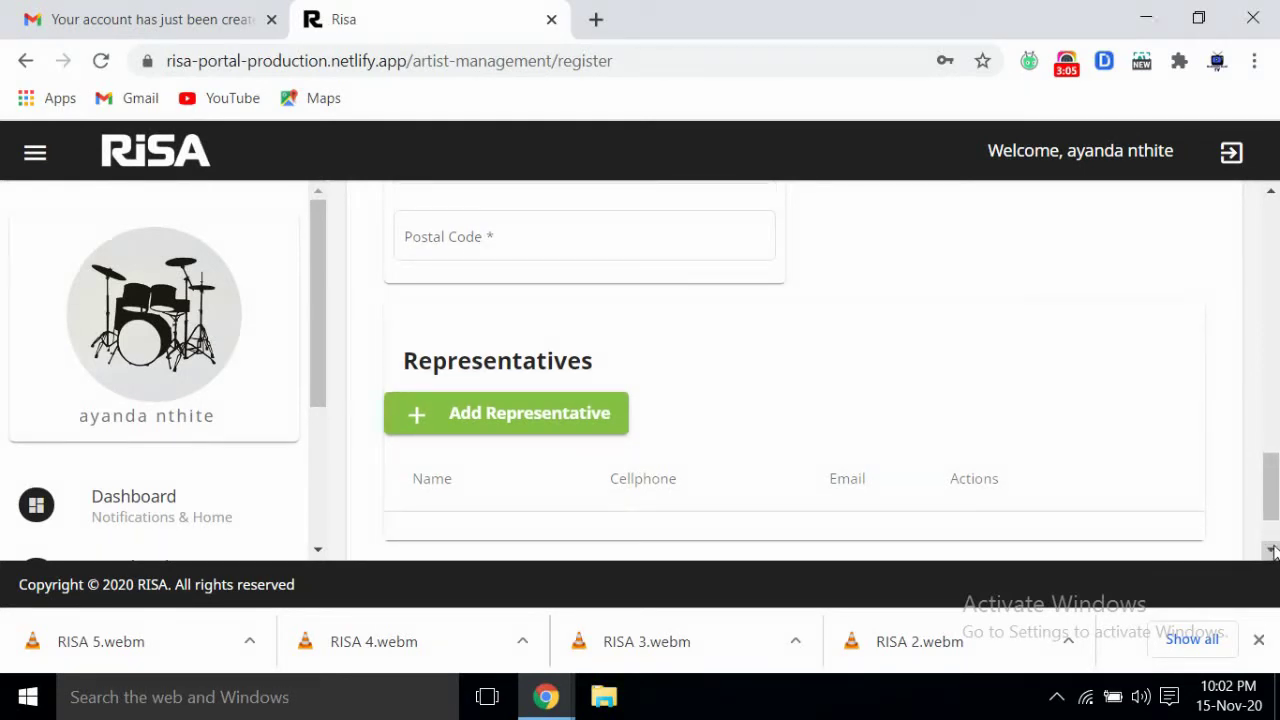
pyautogui.click(1273, 550)
pyautogui.click(1273, 550)
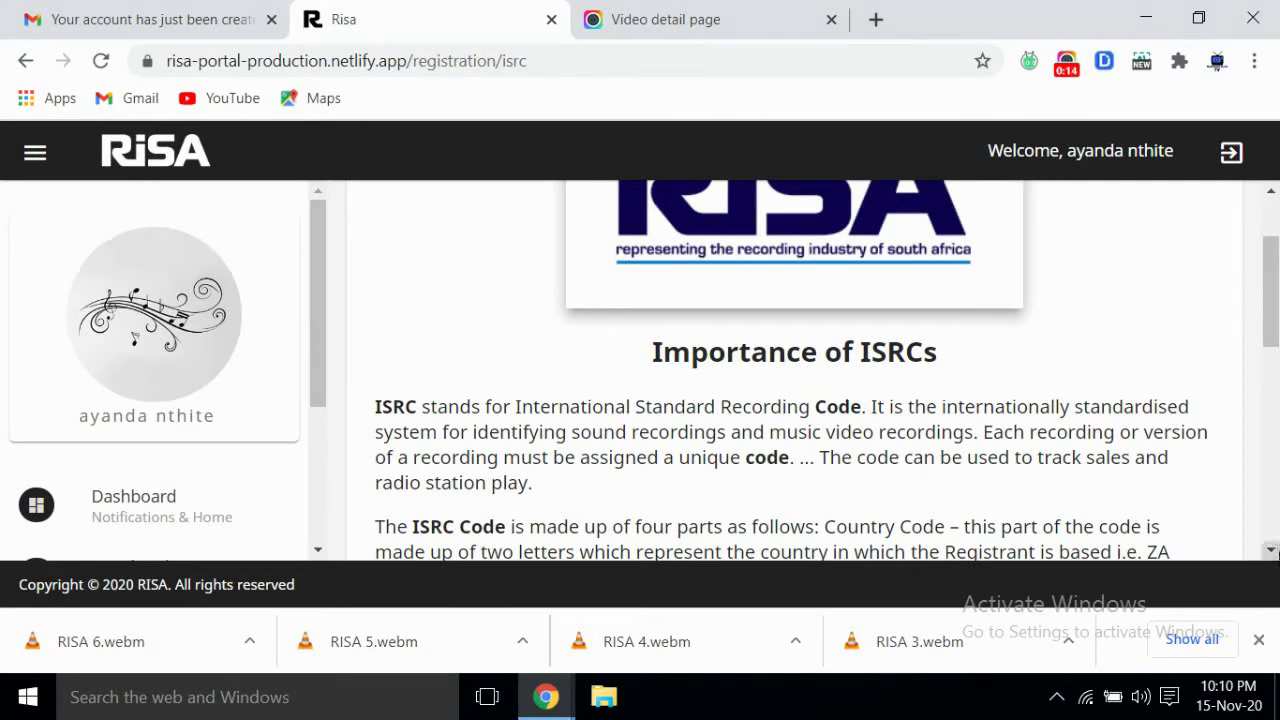
# - Read the Importance of ISRCs page and proceed through the RiSA membership information to the disclaimer
pyautogui.scroll(-3, 1274, 561)
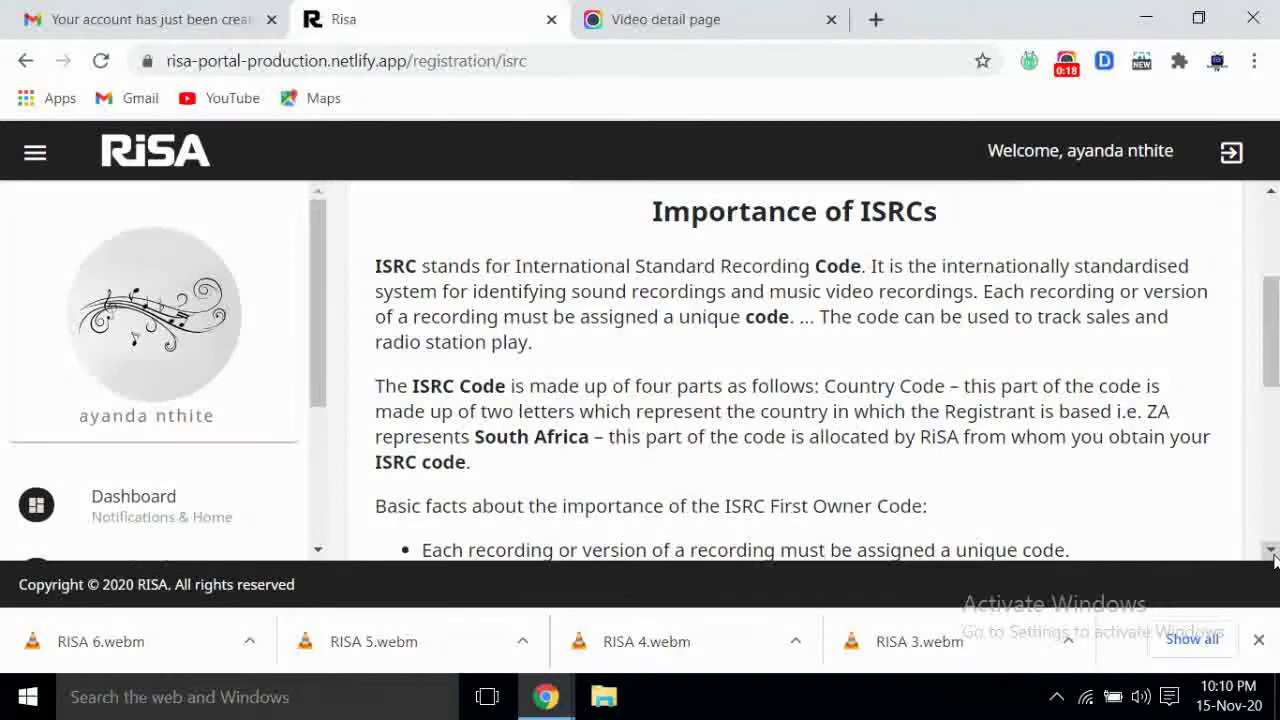
pyautogui.scroll(-1, 1274, 561)
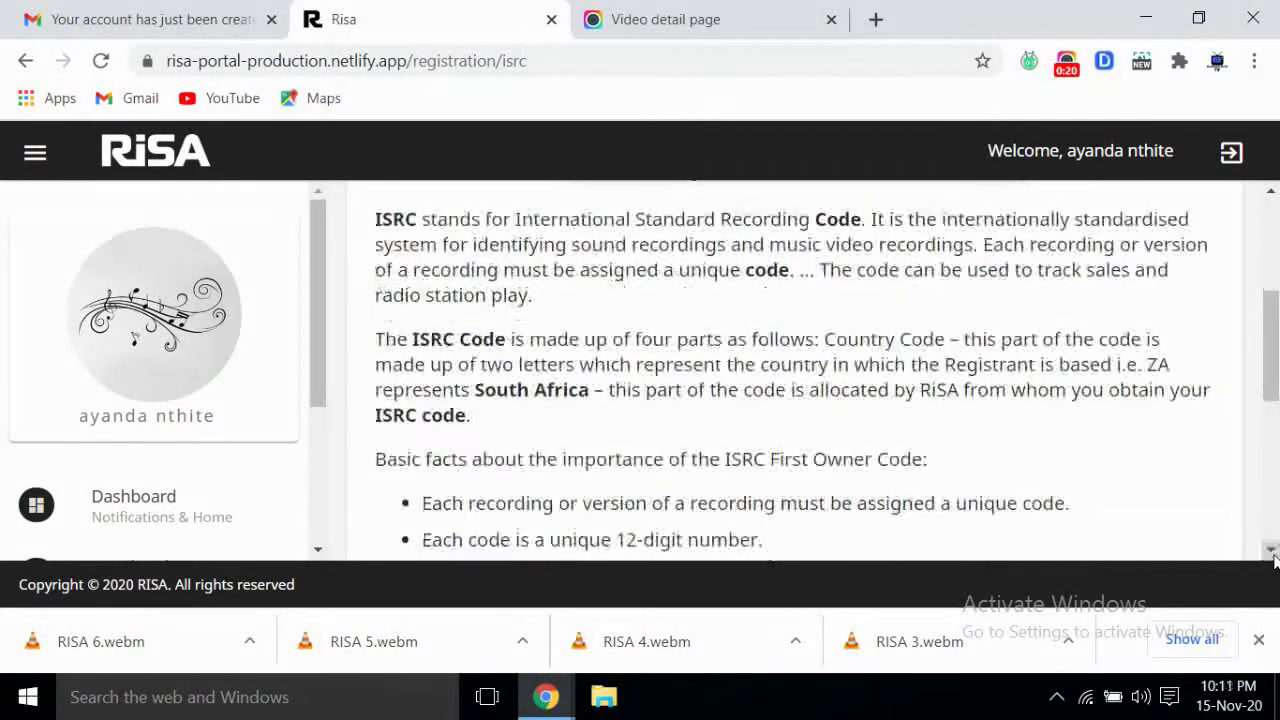
pyautogui.scroll(-2, 1274, 561)
pyautogui.scroll(-4, 1274, 561)
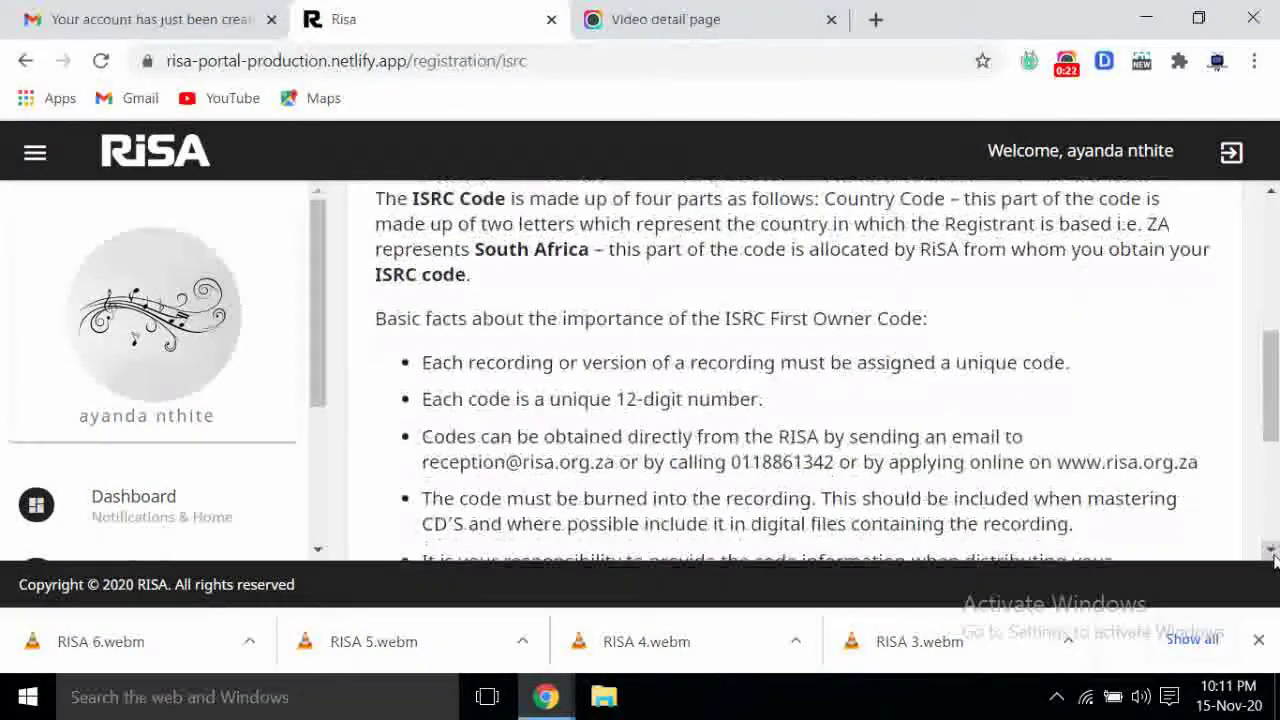
pyautogui.scroll(-3, 1274, 561)
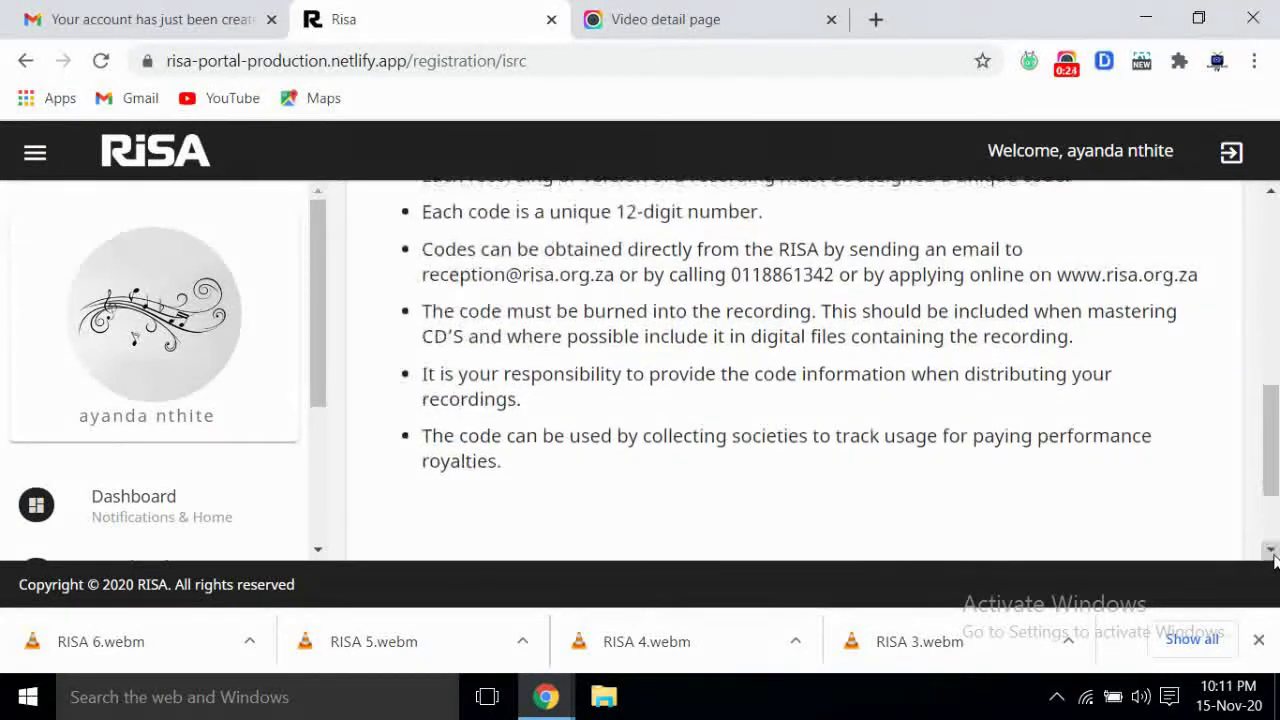
pyautogui.scroll(-1, 1274, 561)
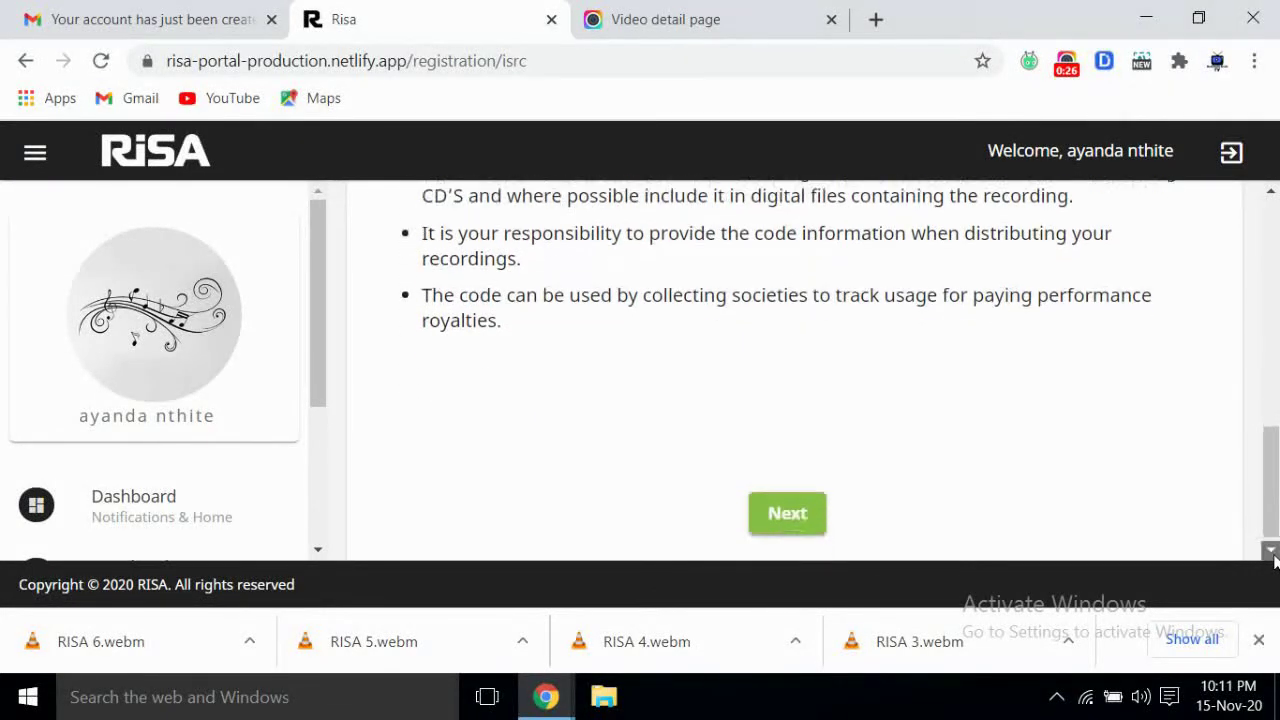
pyautogui.click(783, 512)
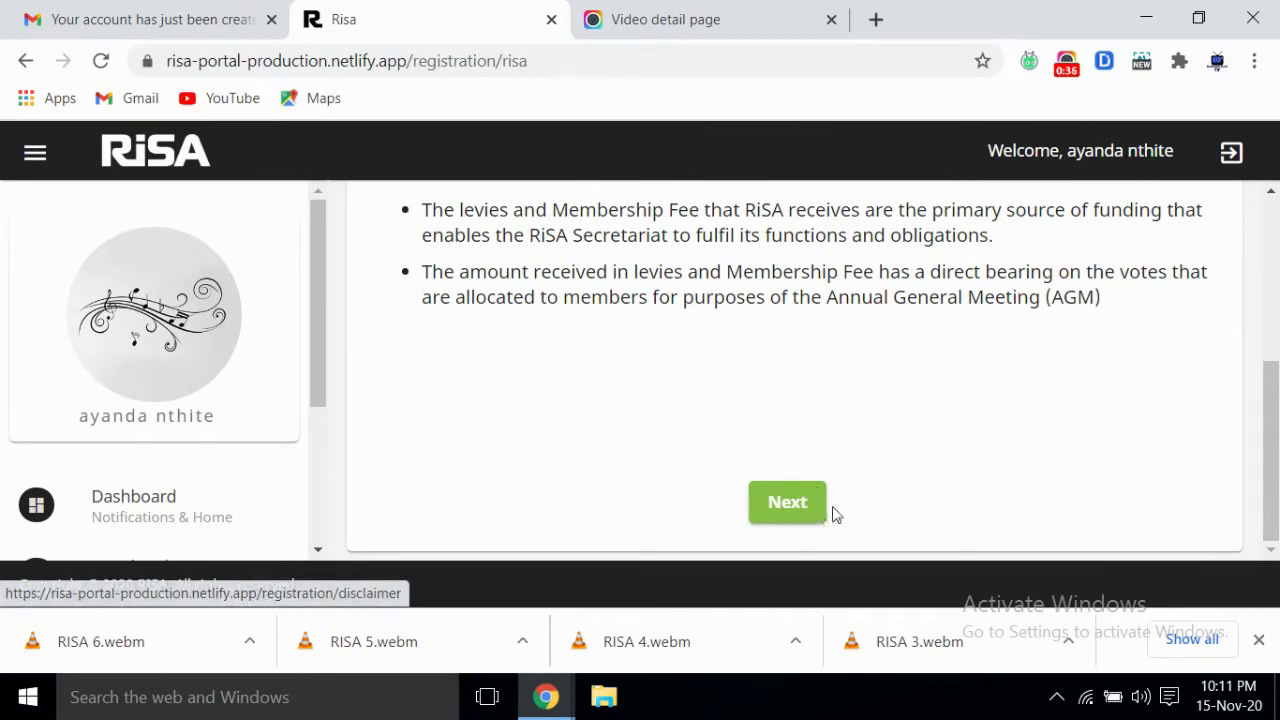
pyautogui.click(768, 515)
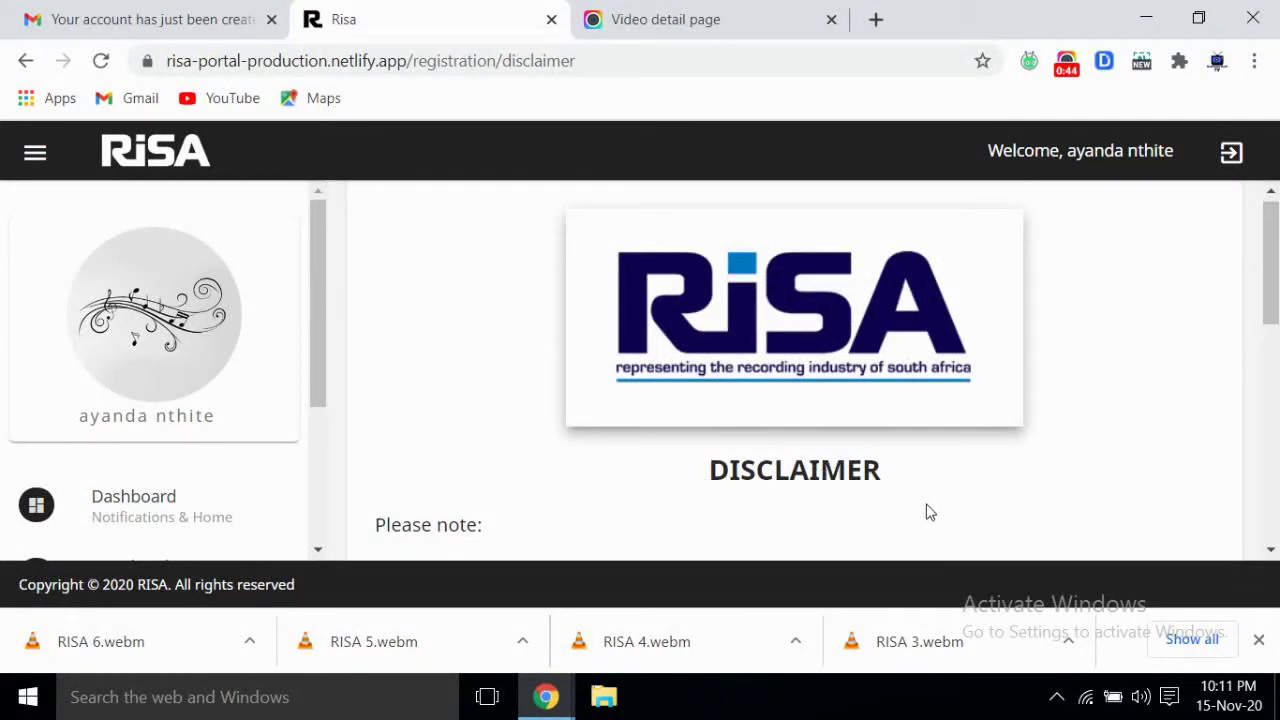
# - Read the disclaimer through and confirm "I have read and understood the above"
pyautogui.click(1271, 551)
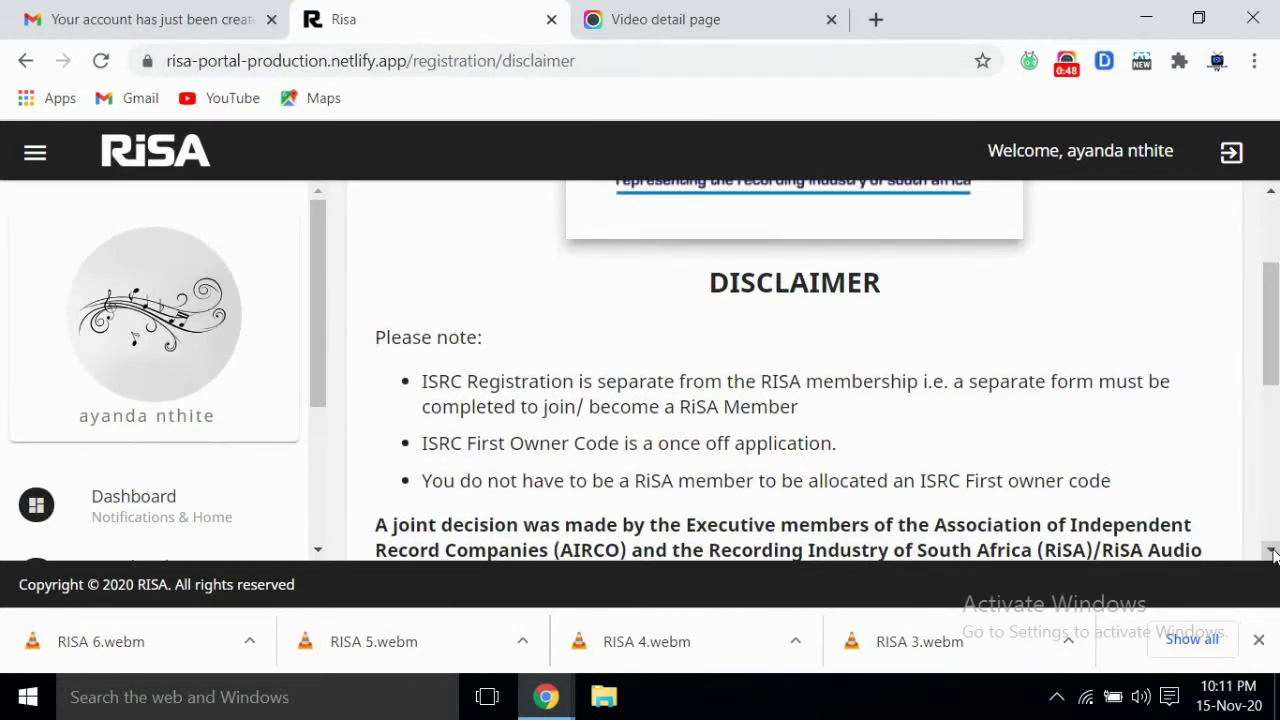
pyautogui.click(1271, 551)
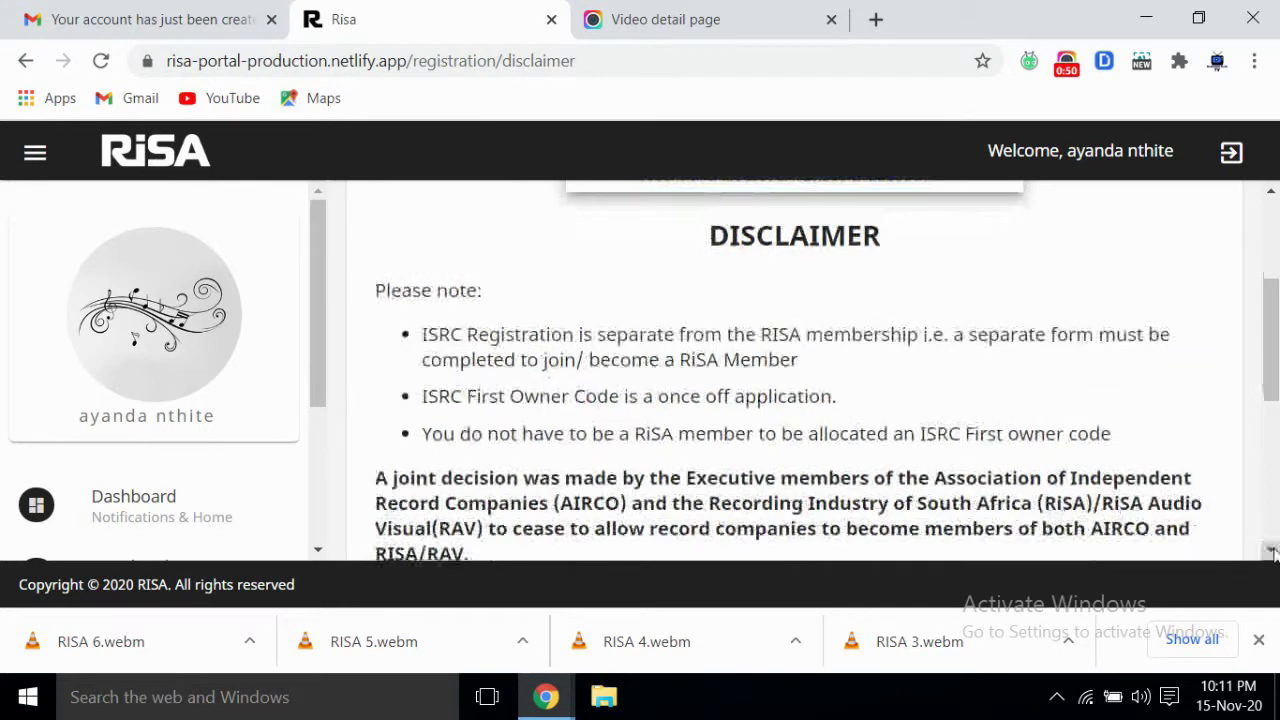
pyautogui.click(1271, 551)
pyautogui.click(1271, 551)
pyautogui.click(1271, 551)
pyautogui.click(1271, 551)
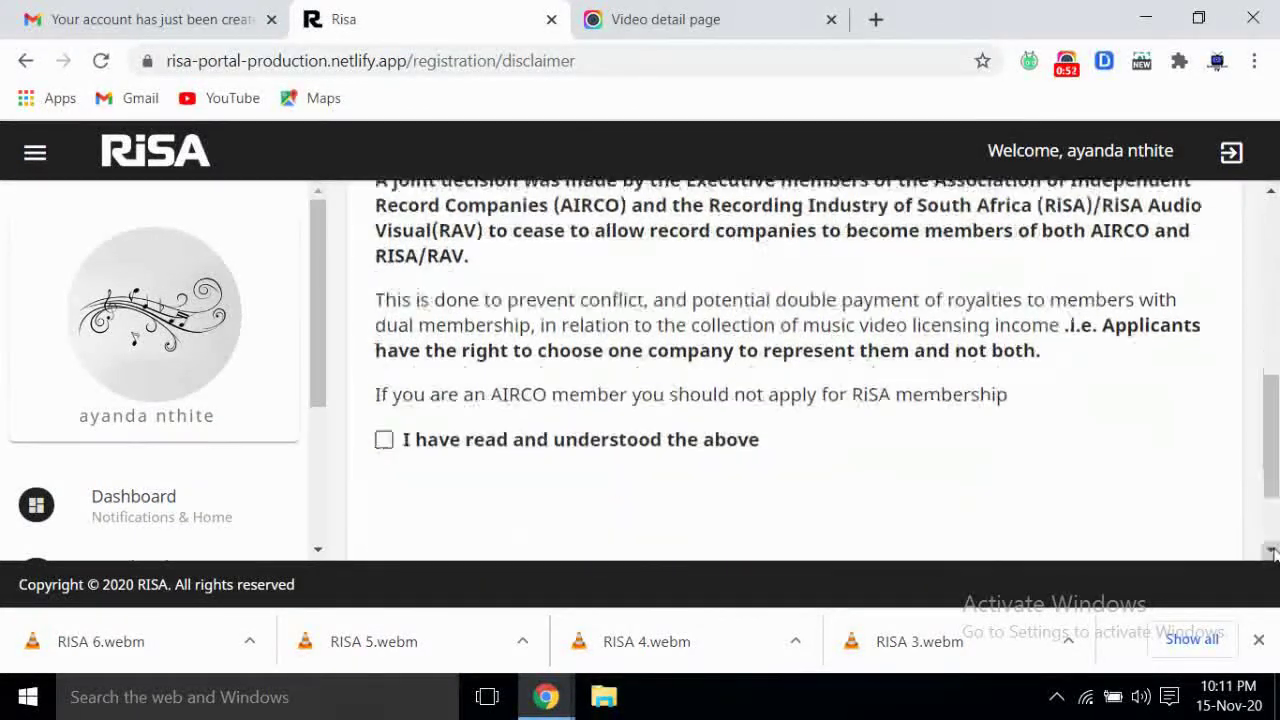
pyautogui.click(1271, 551)
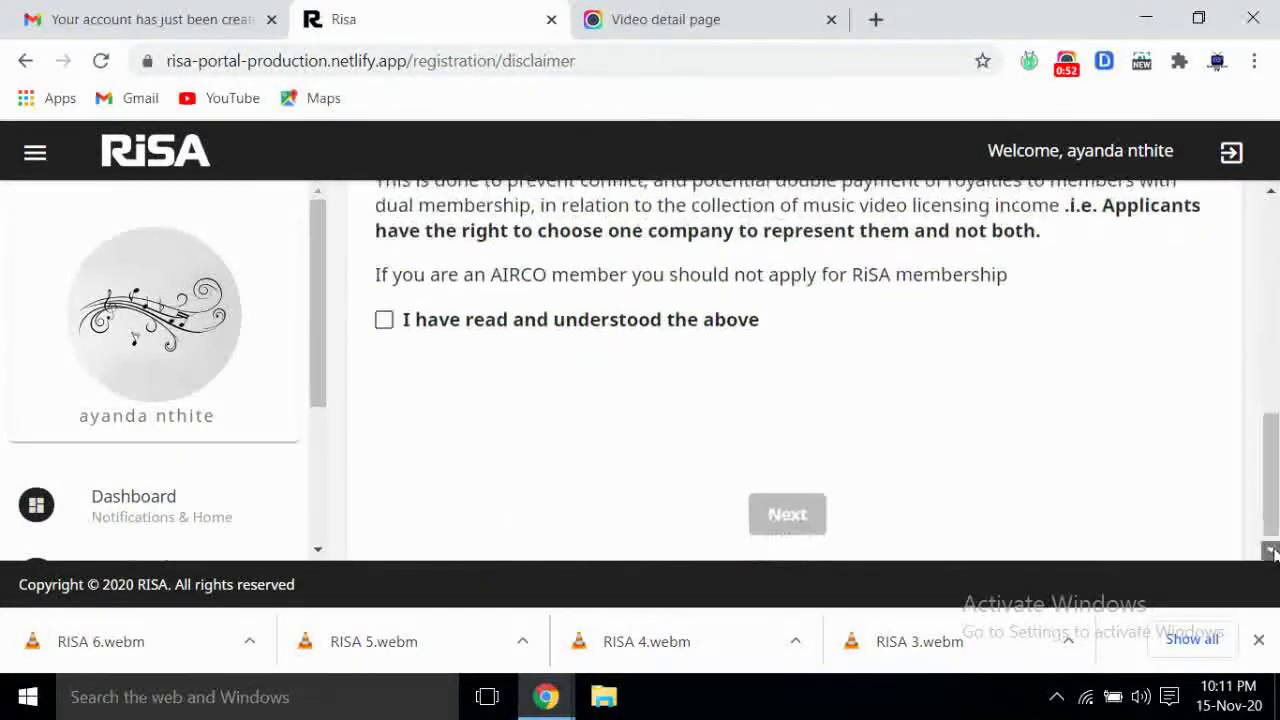
pyautogui.click(383, 318)
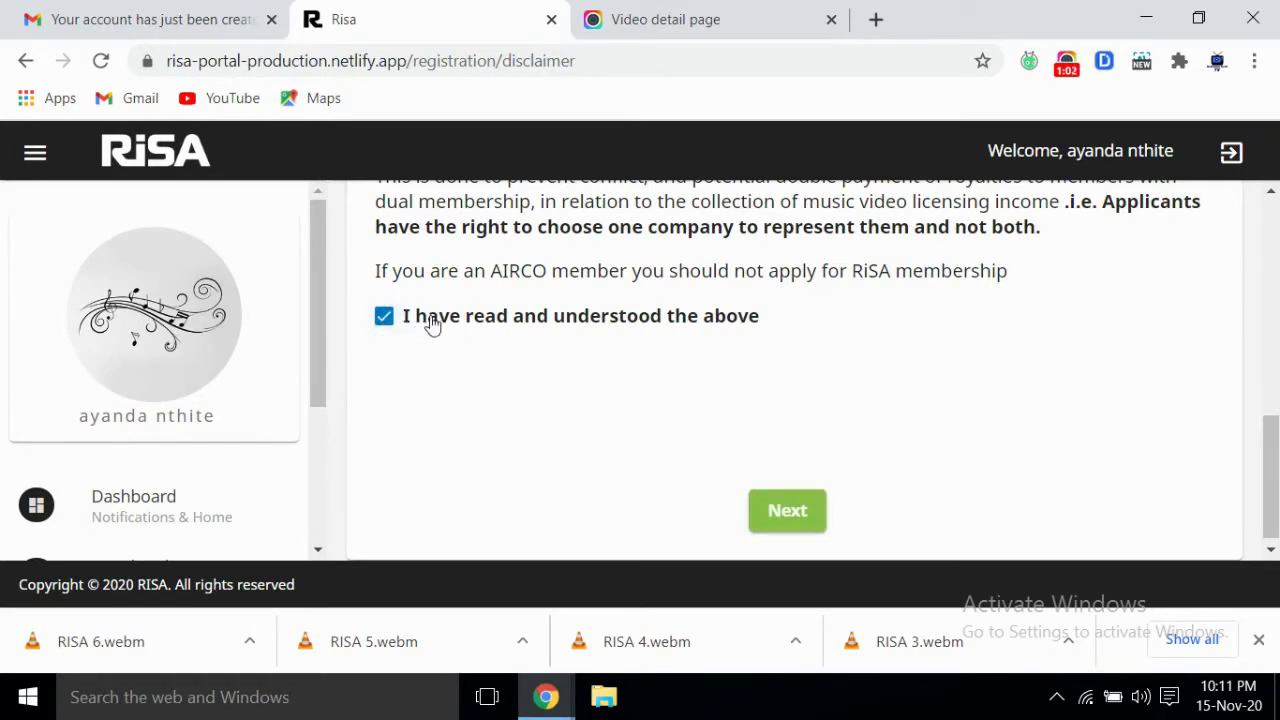